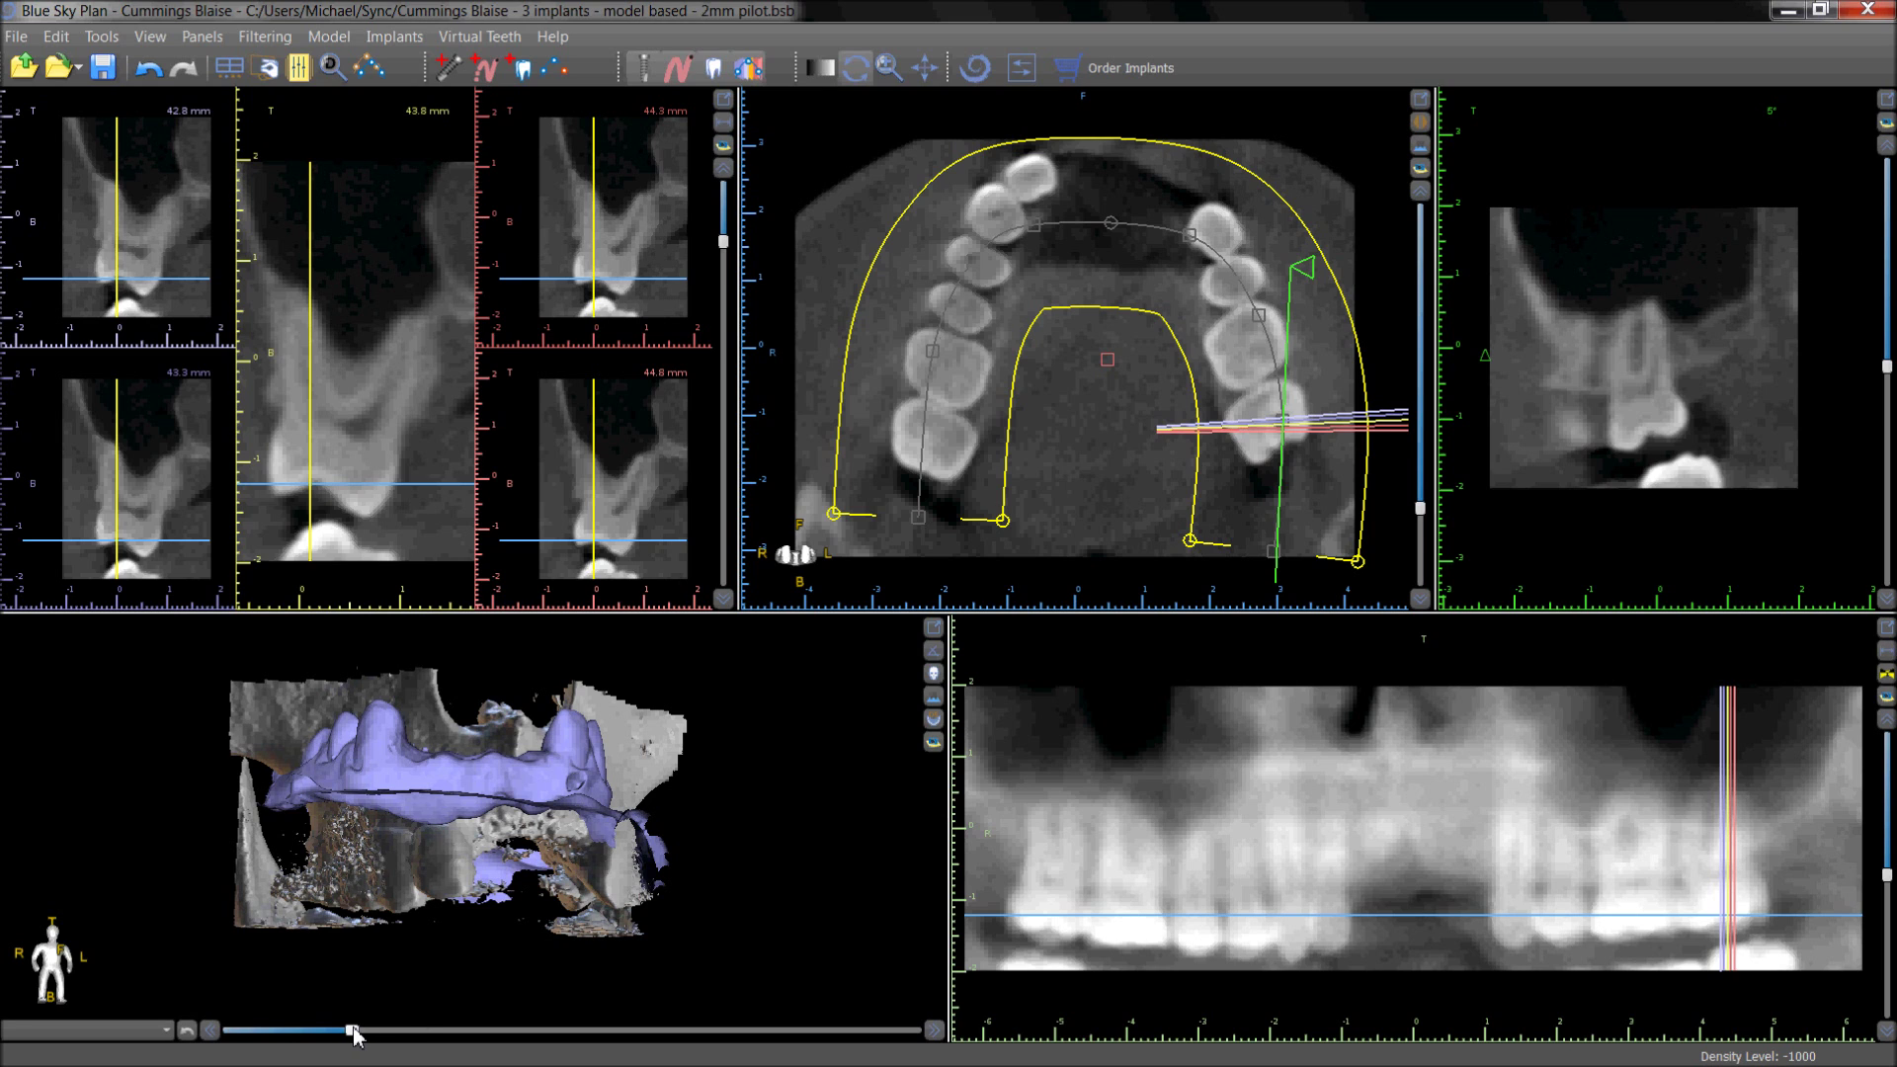
Step: Raise the 3D view's clipping threshold to about 1506 and bring up the Surfaces panel
left_click_drag(353, 1033, 388, 1035)
double_click(444, 869)
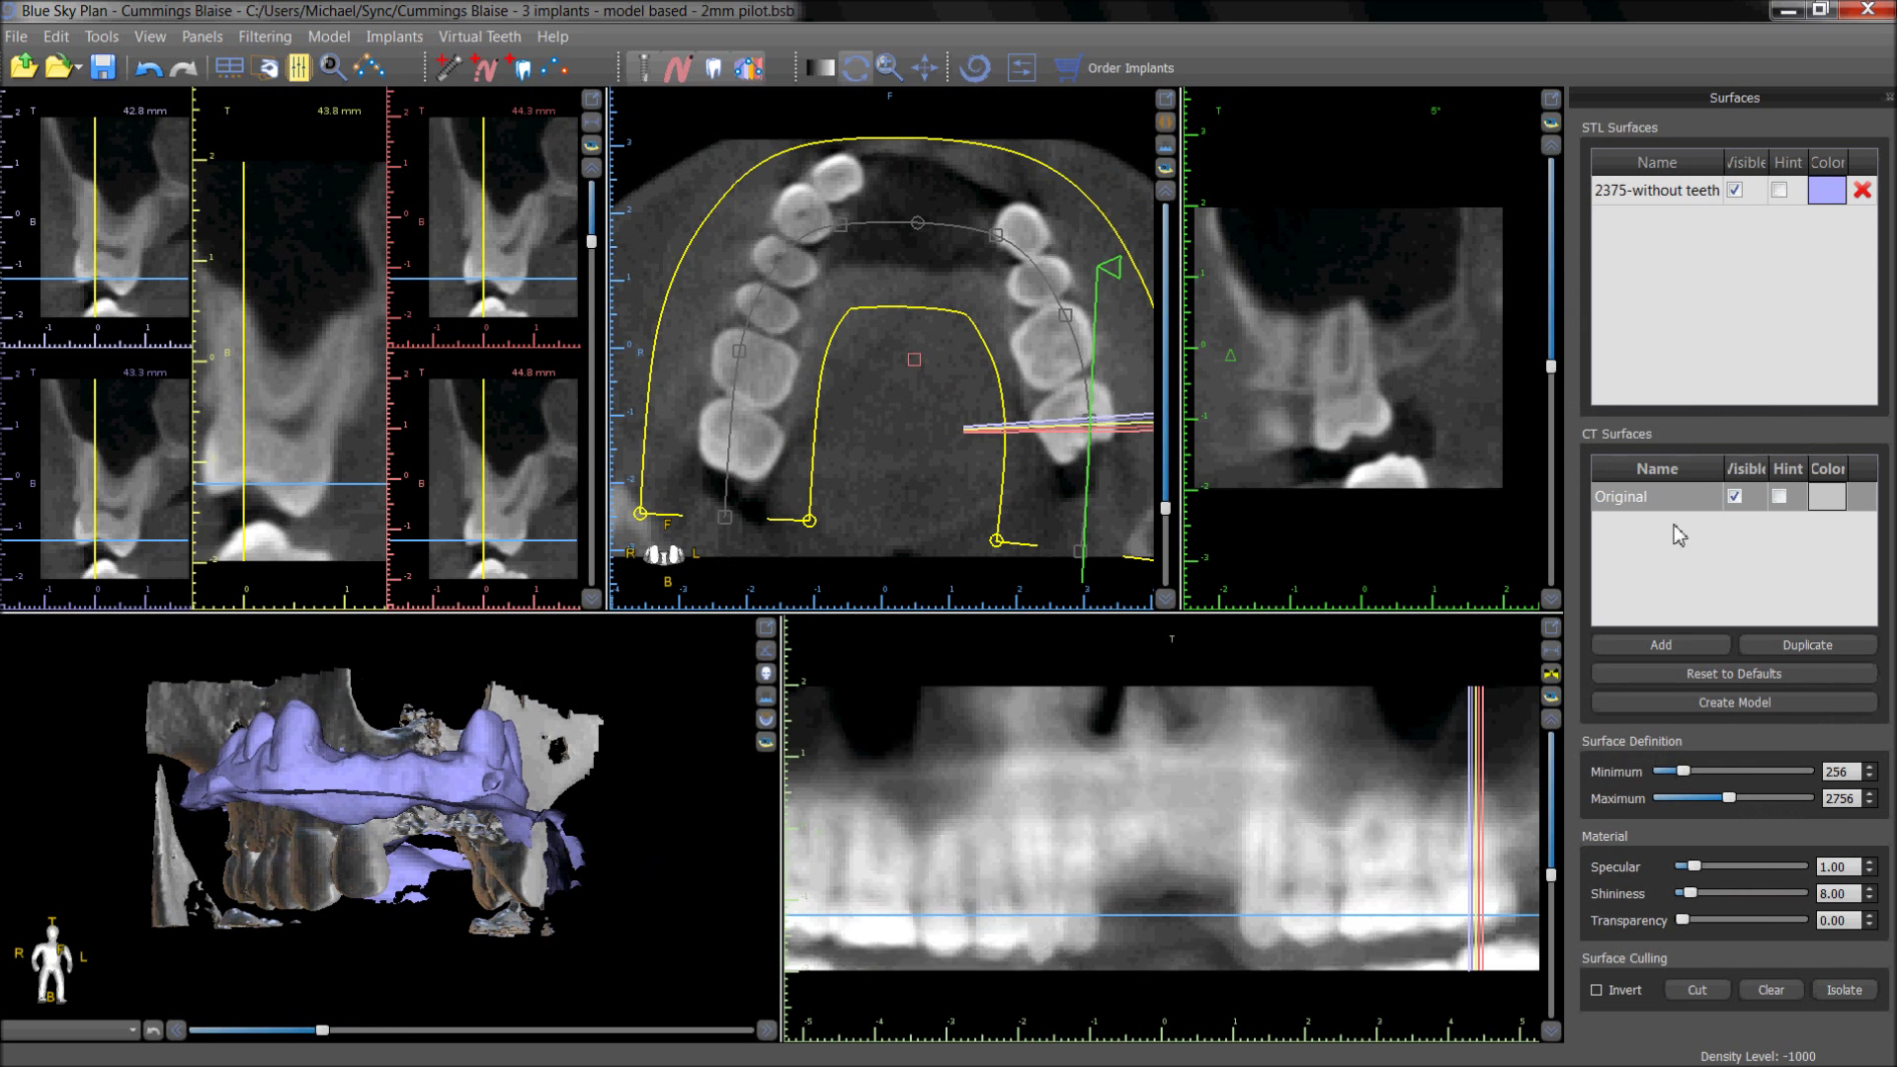
Step: Isolate the main bone of the Original CT surface, dropping the loose fragment
left_click(1645, 496)
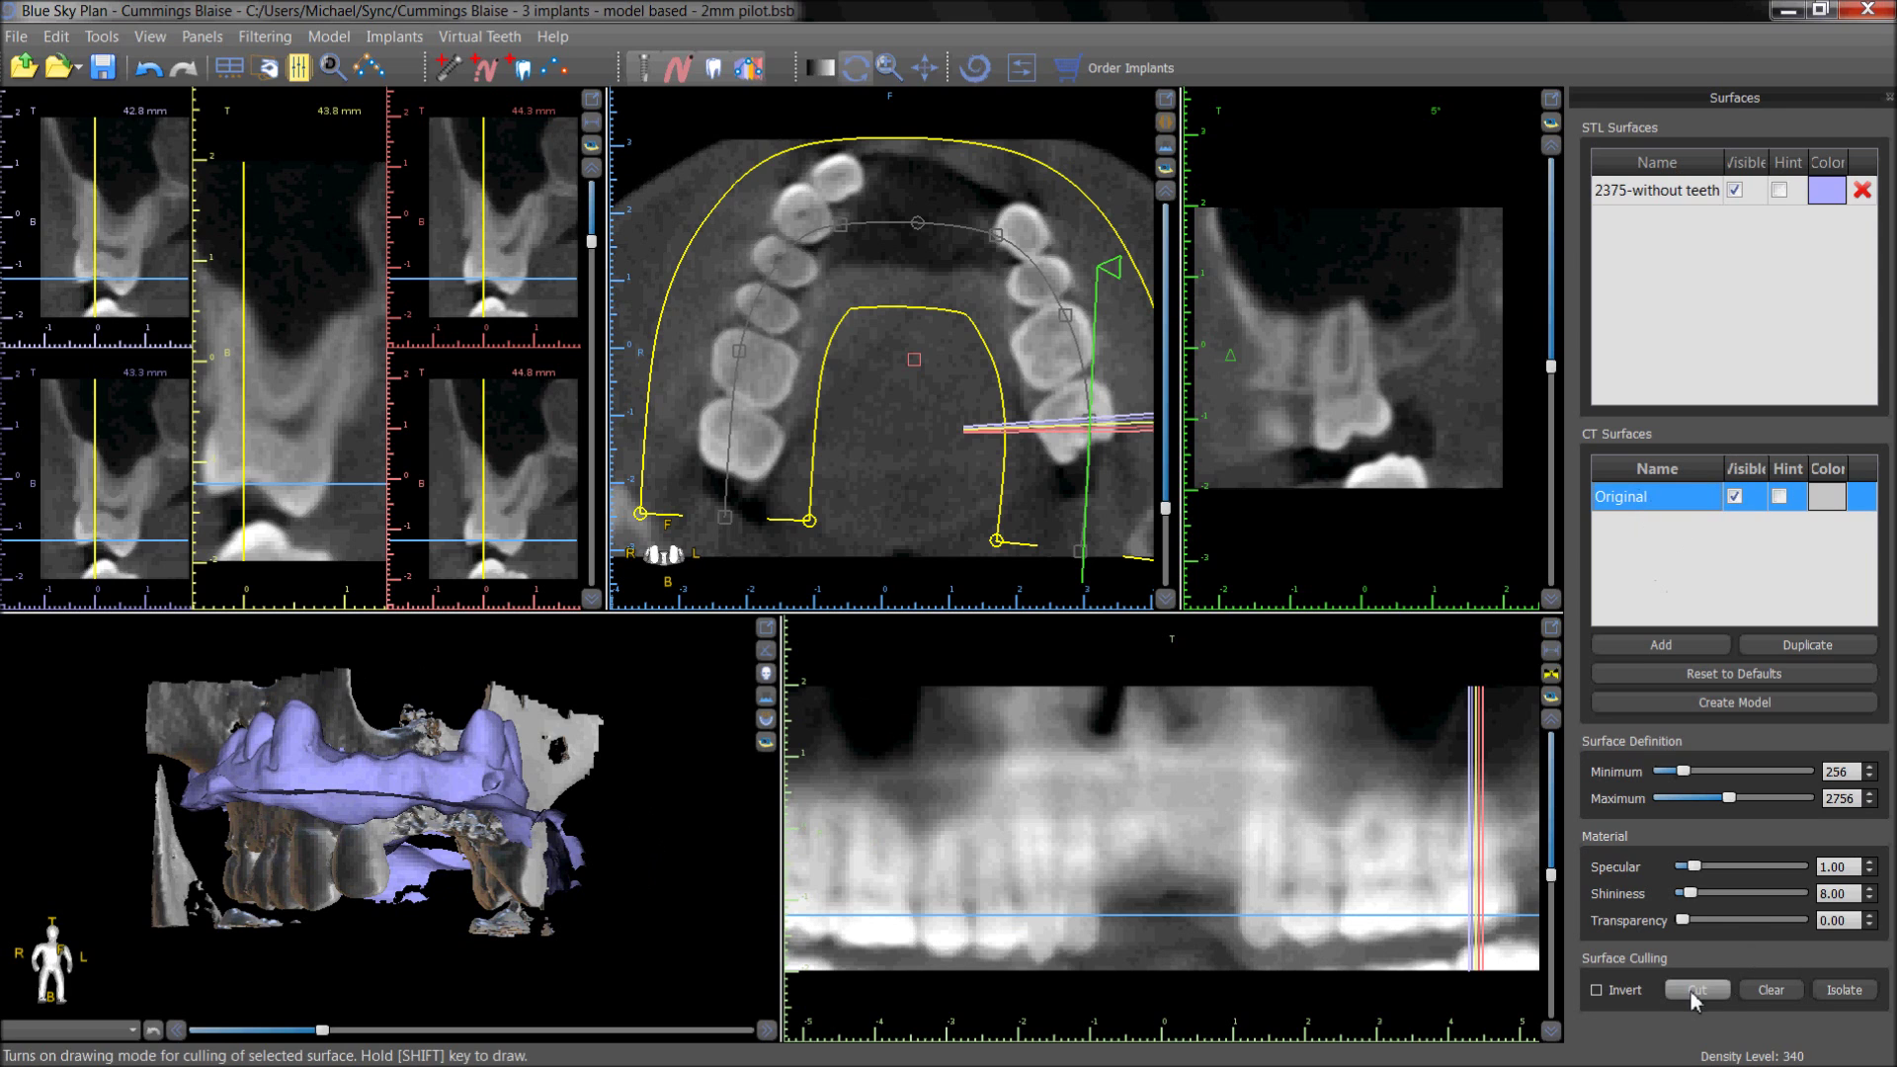
left_click(1844, 996)
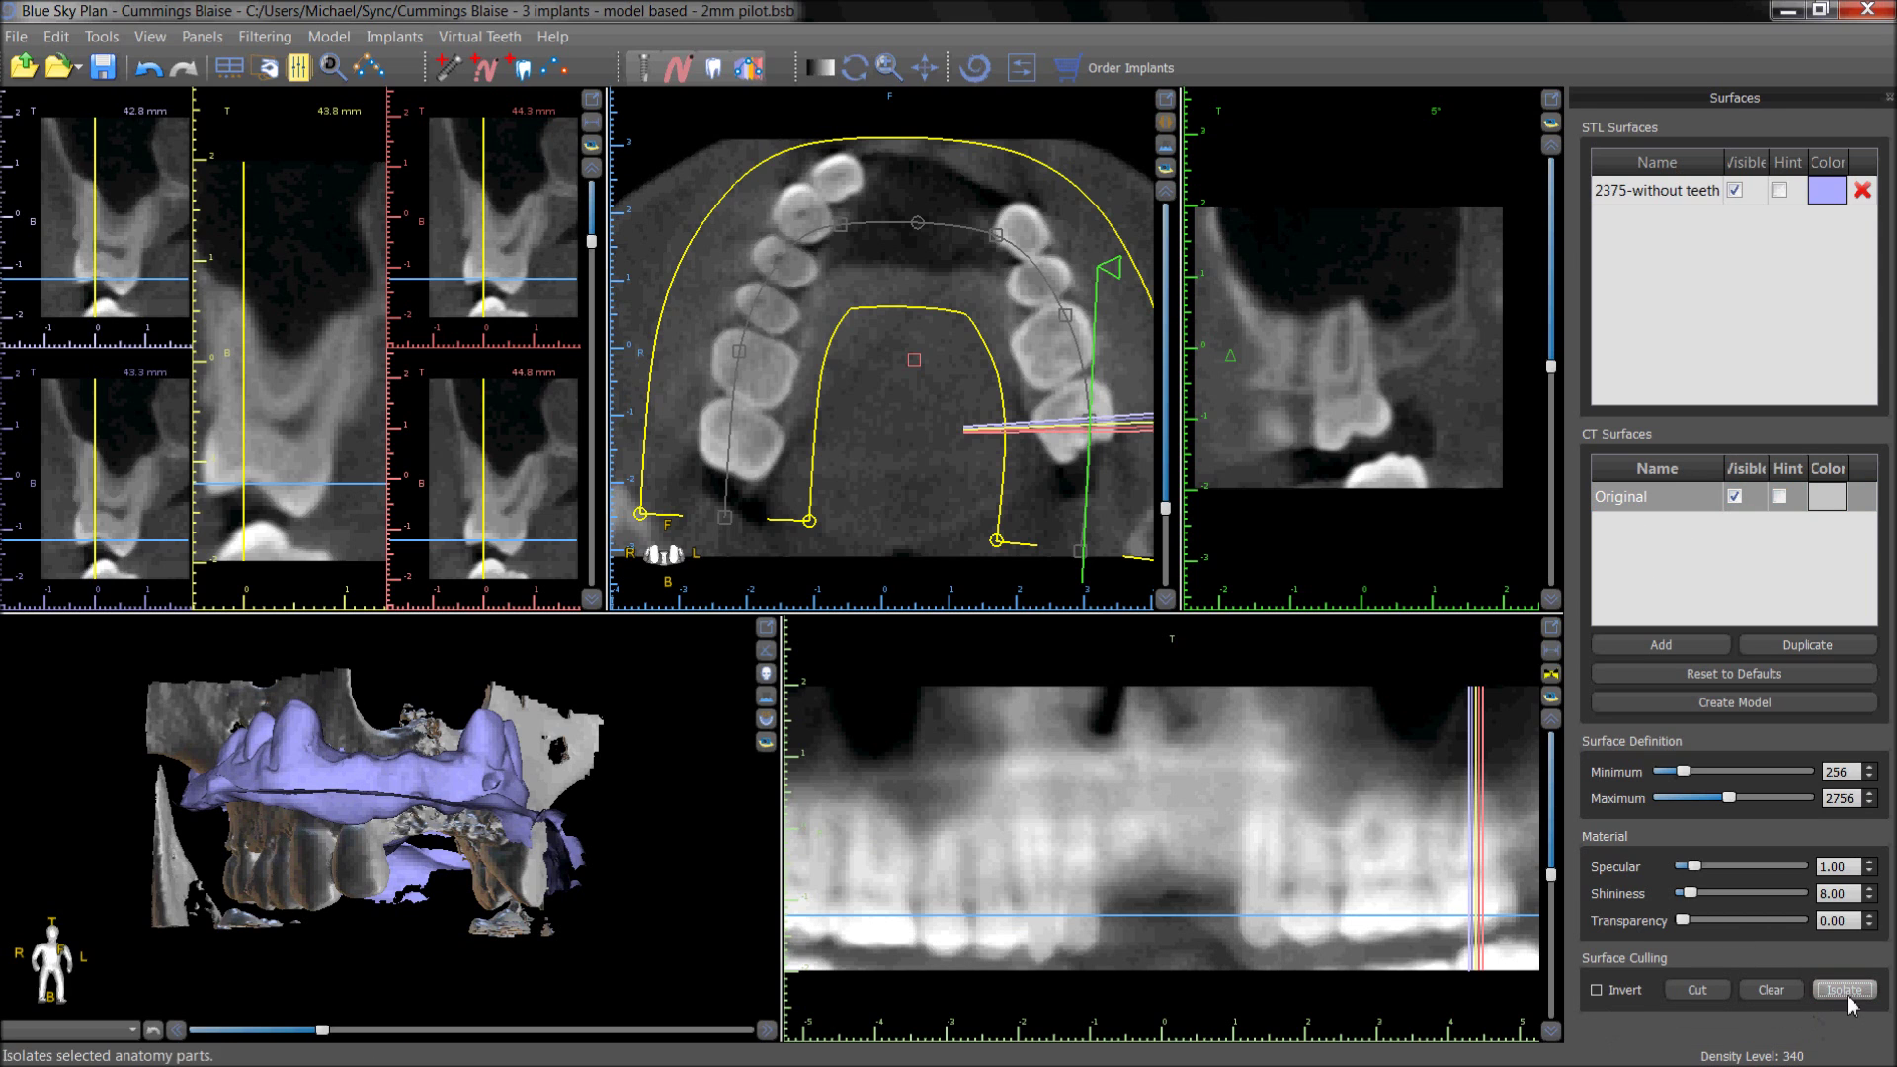
left_click(254, 848)
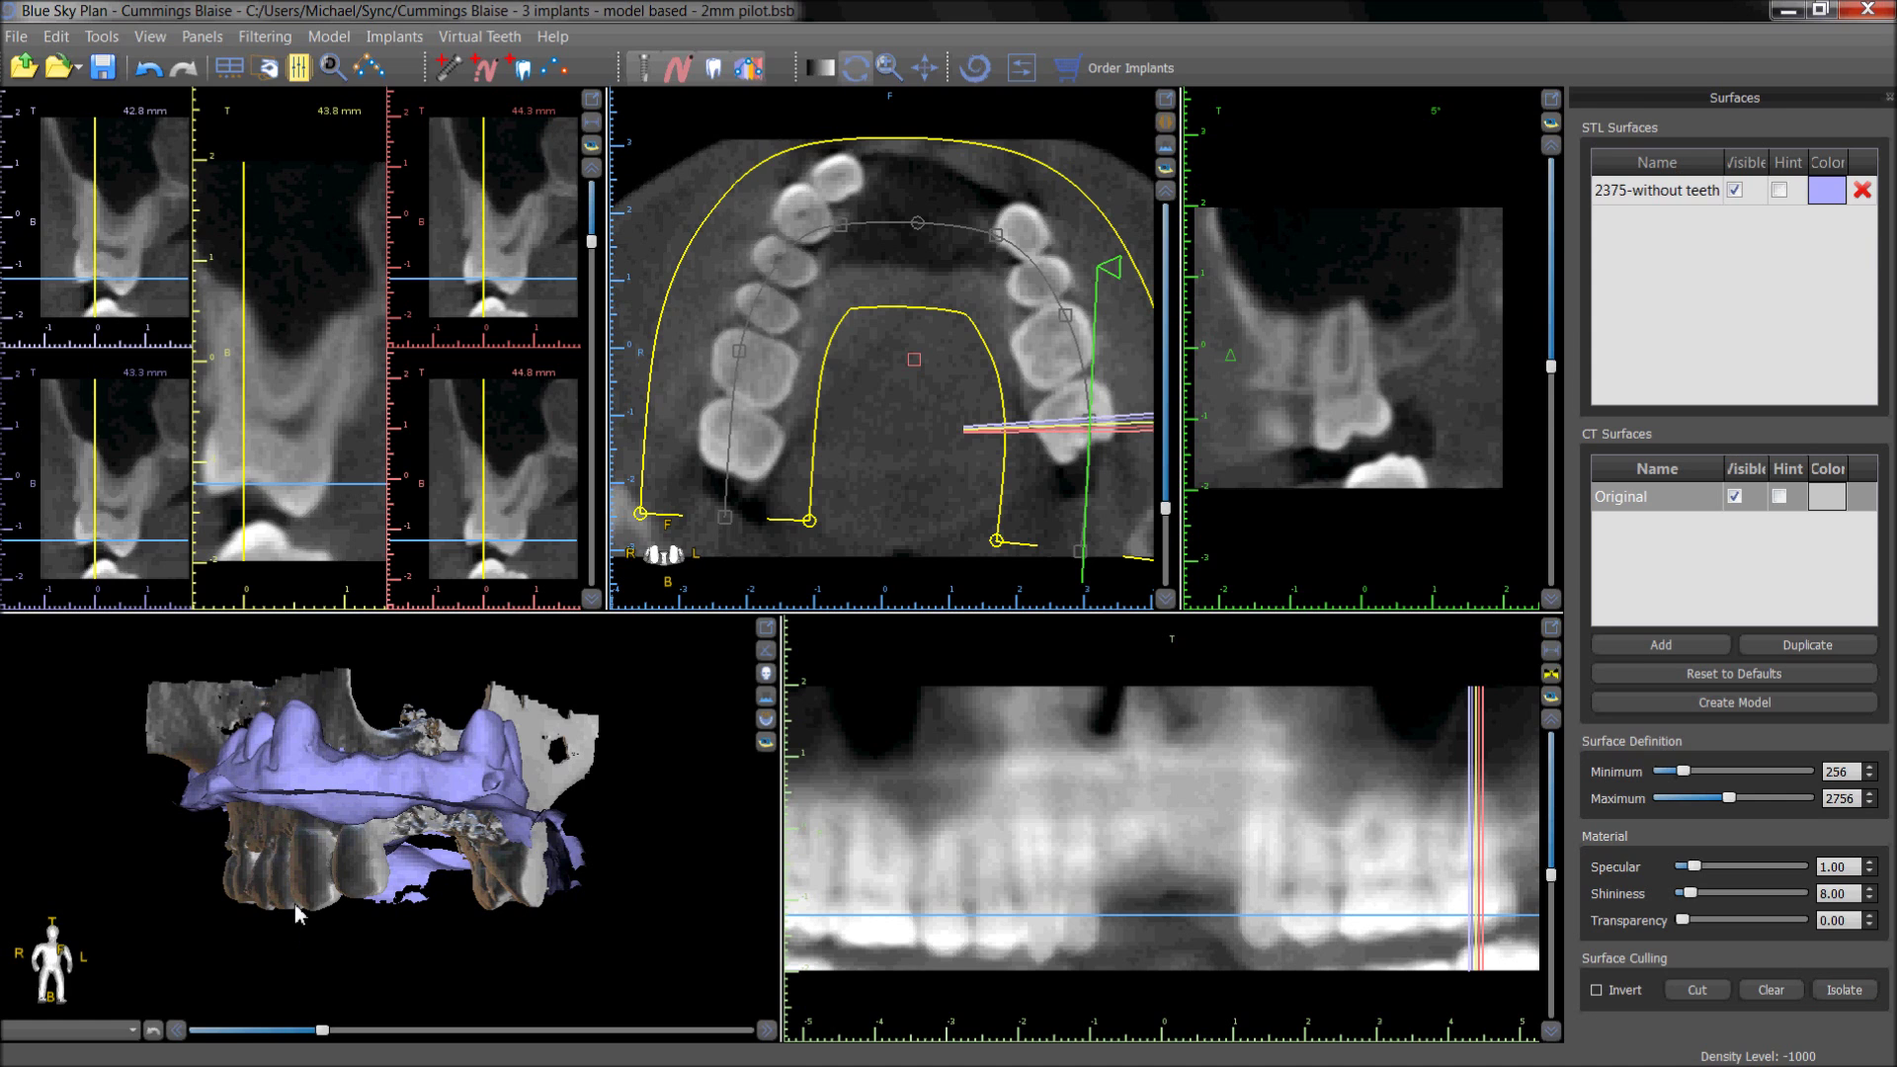
Step: Apply the Surfaces rendering preset to the 3D view
left_click(765, 674)
mouse_move(816, 705)
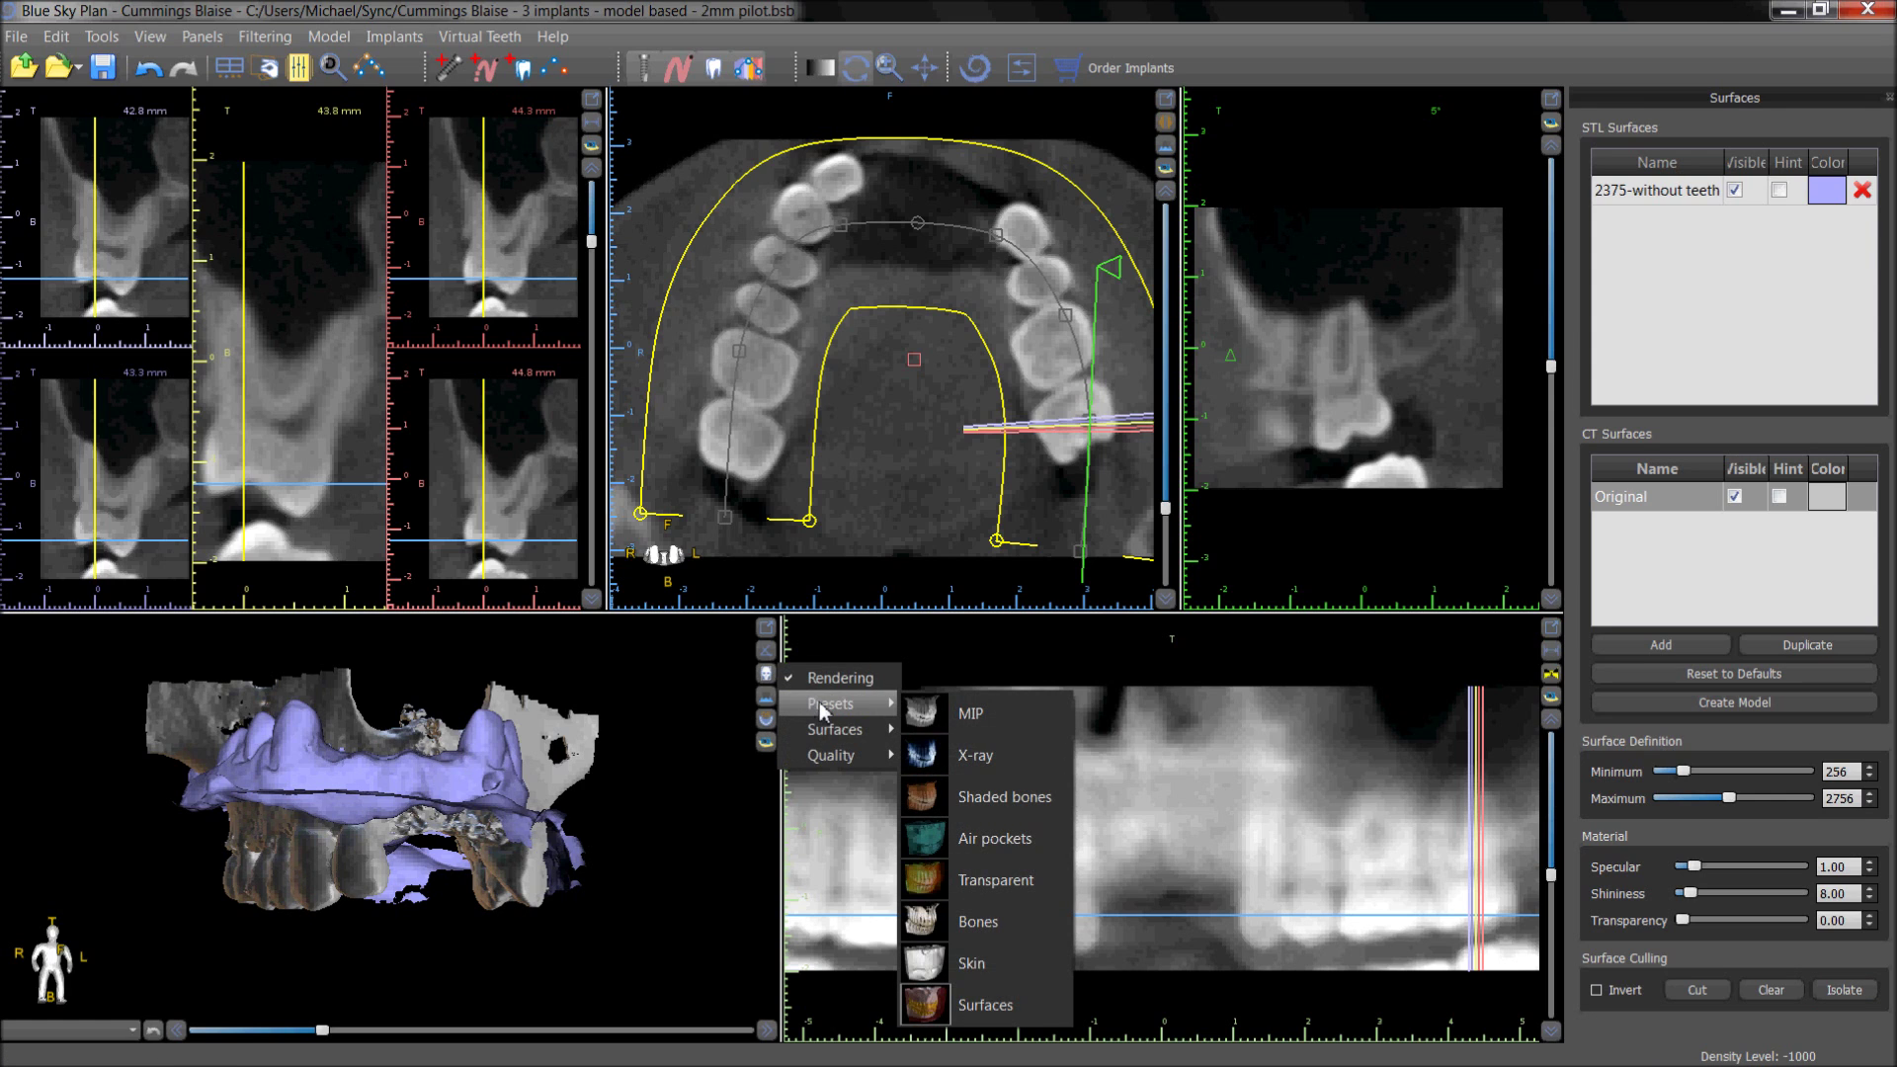
left_click(983, 1008)
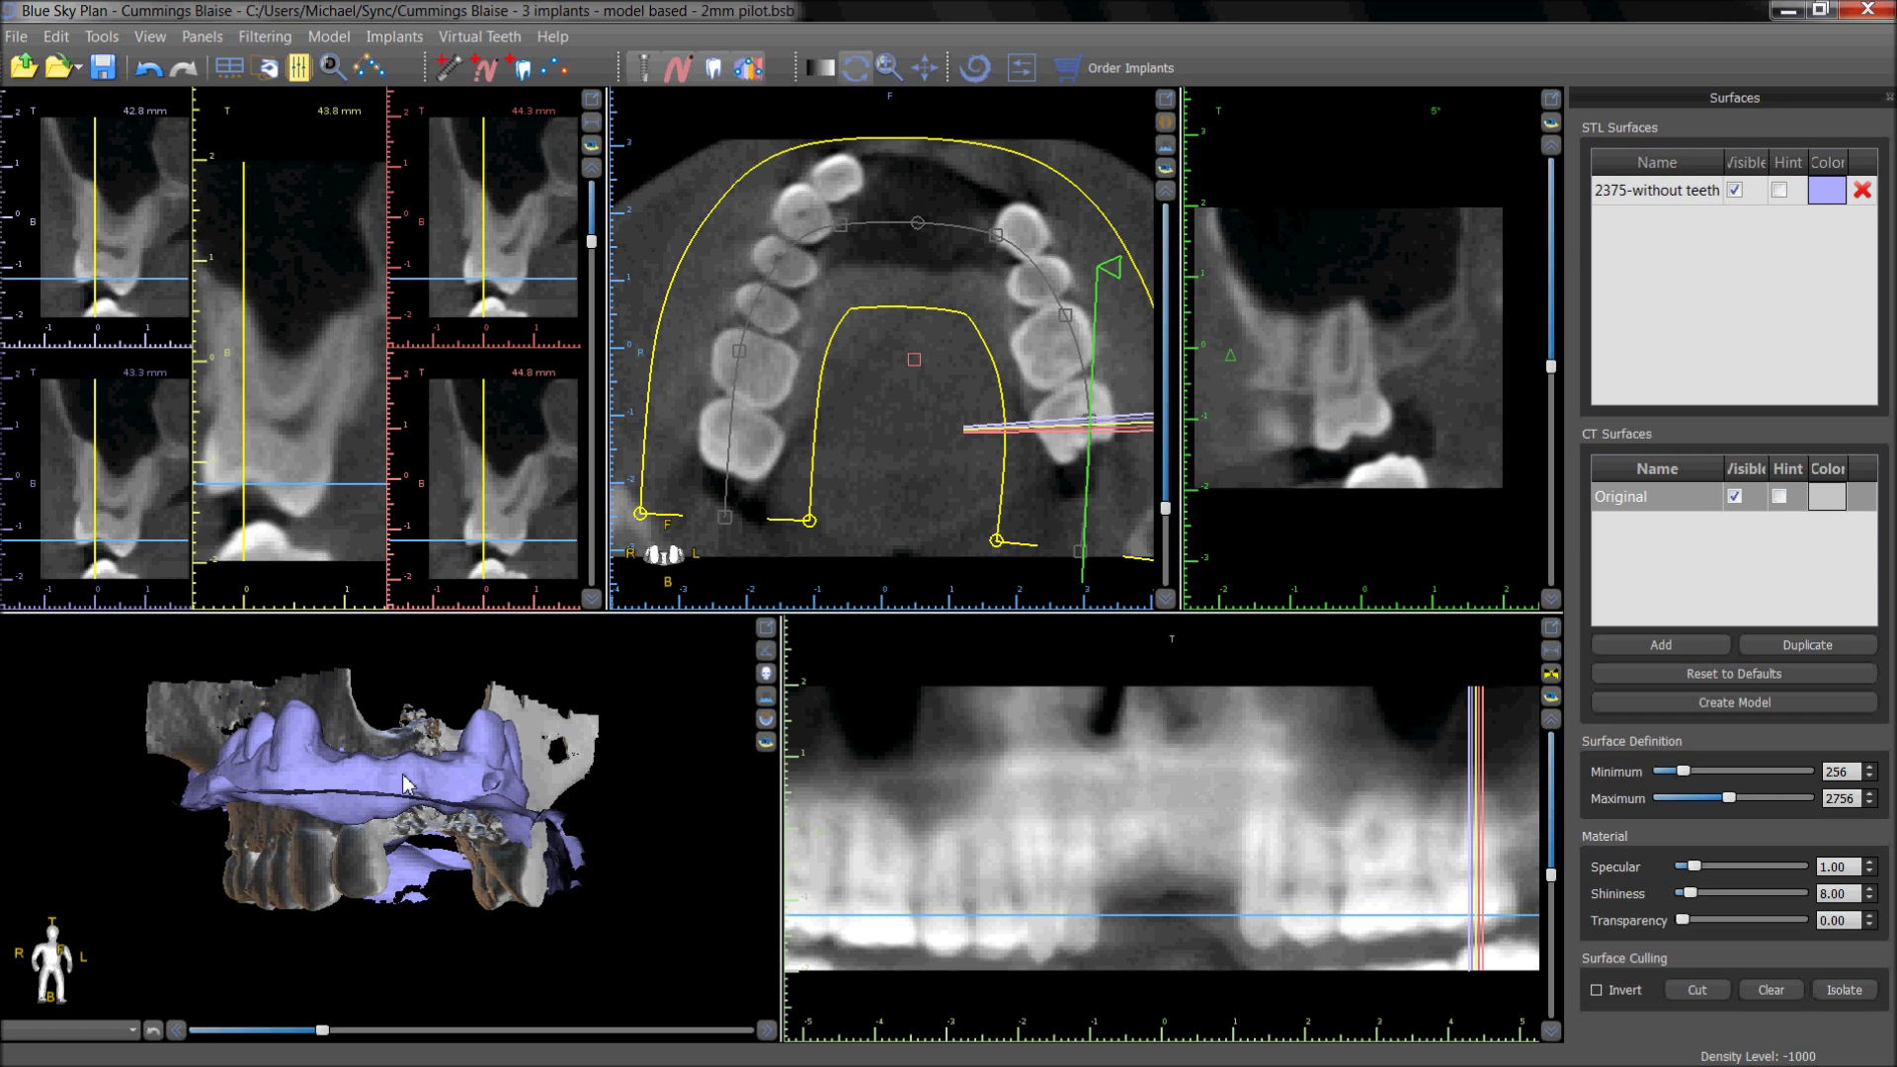
Step: Show the Model Manipulation panel from the Panels list
left_click(298, 71)
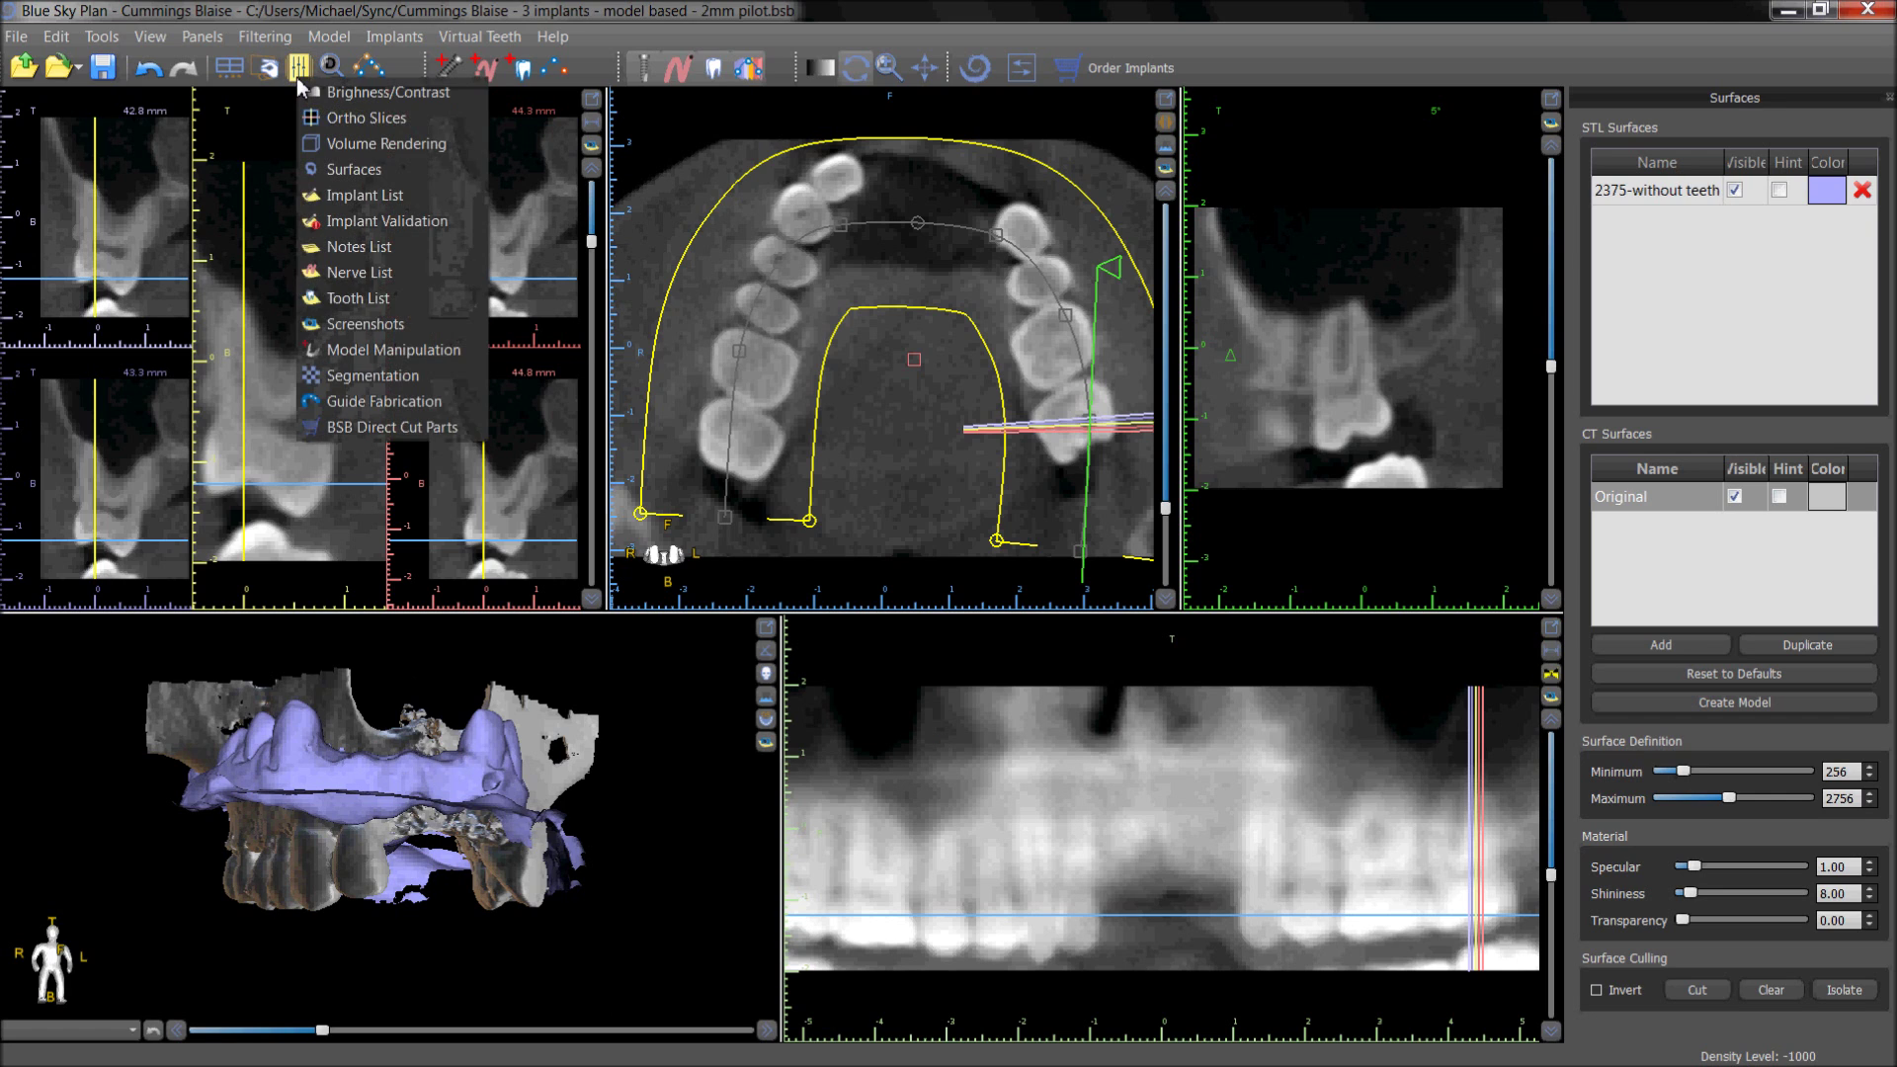
left_click(354, 346)
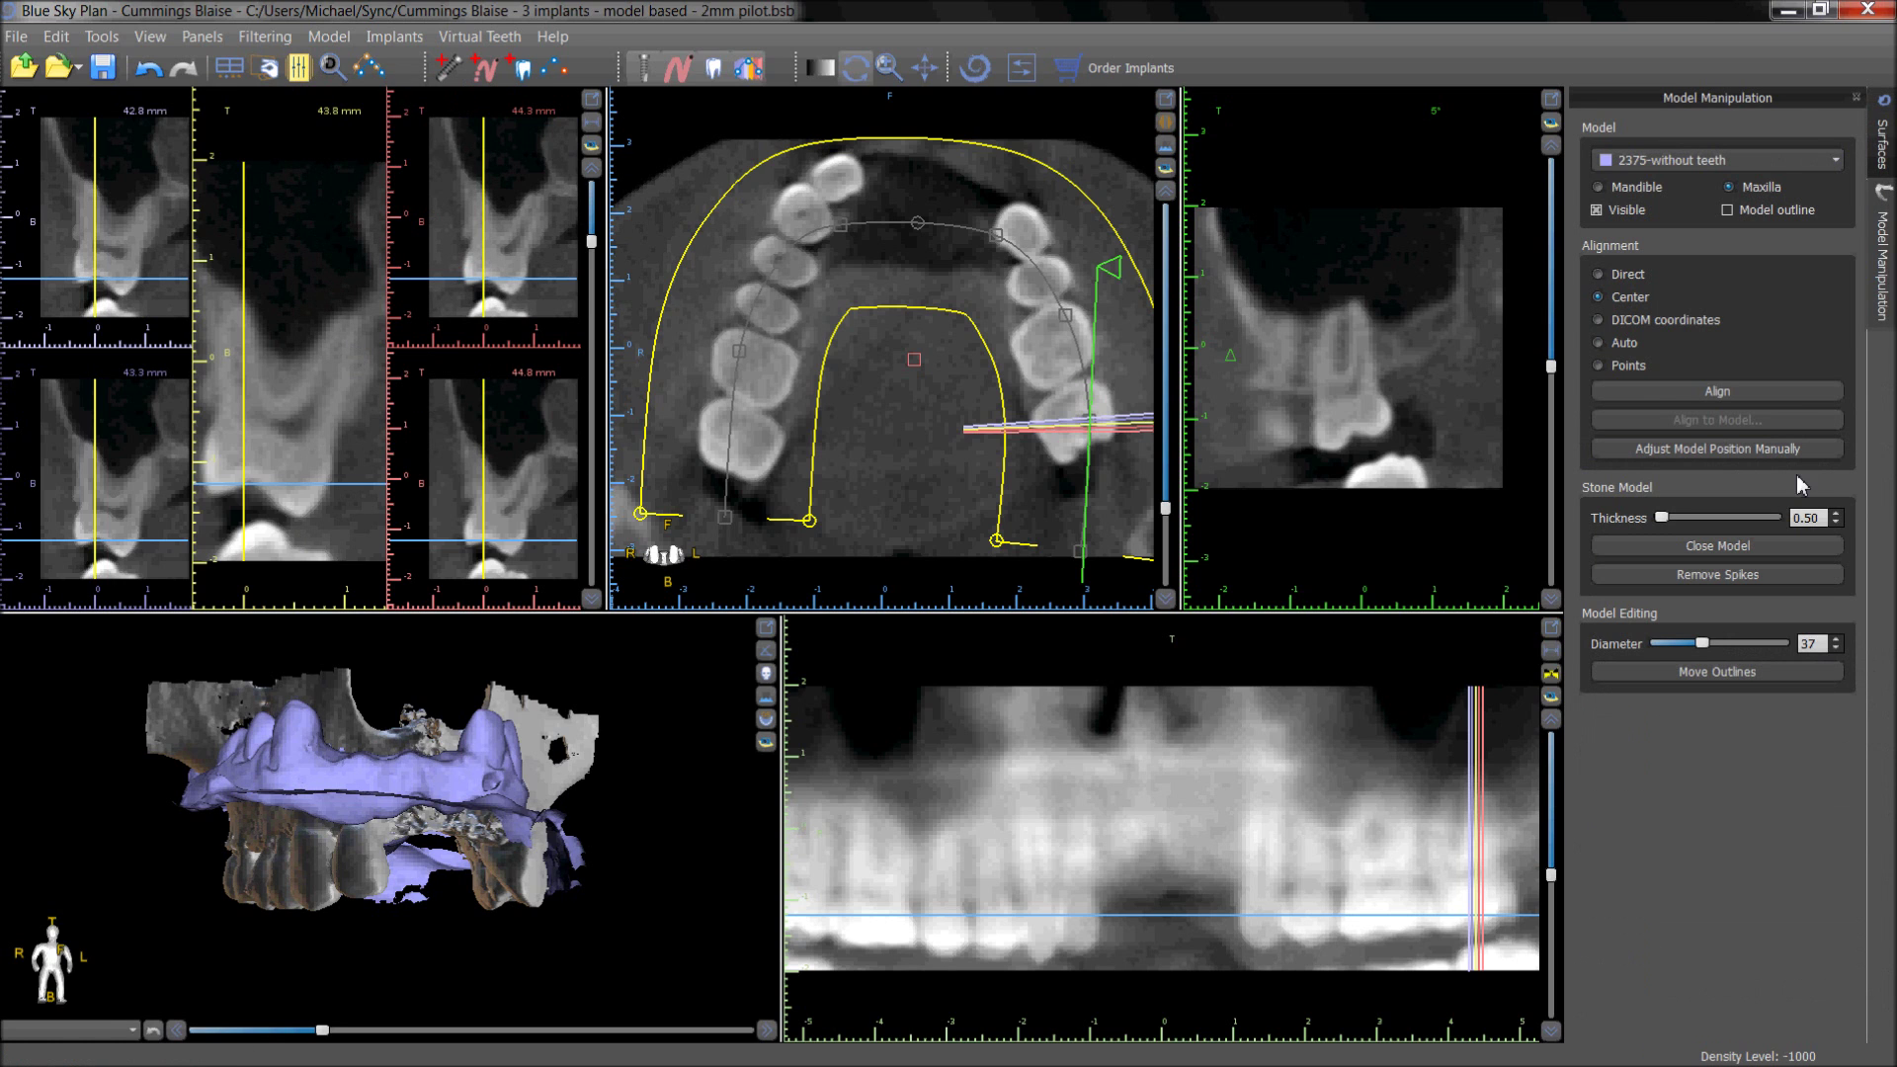
left_click(298, 75)
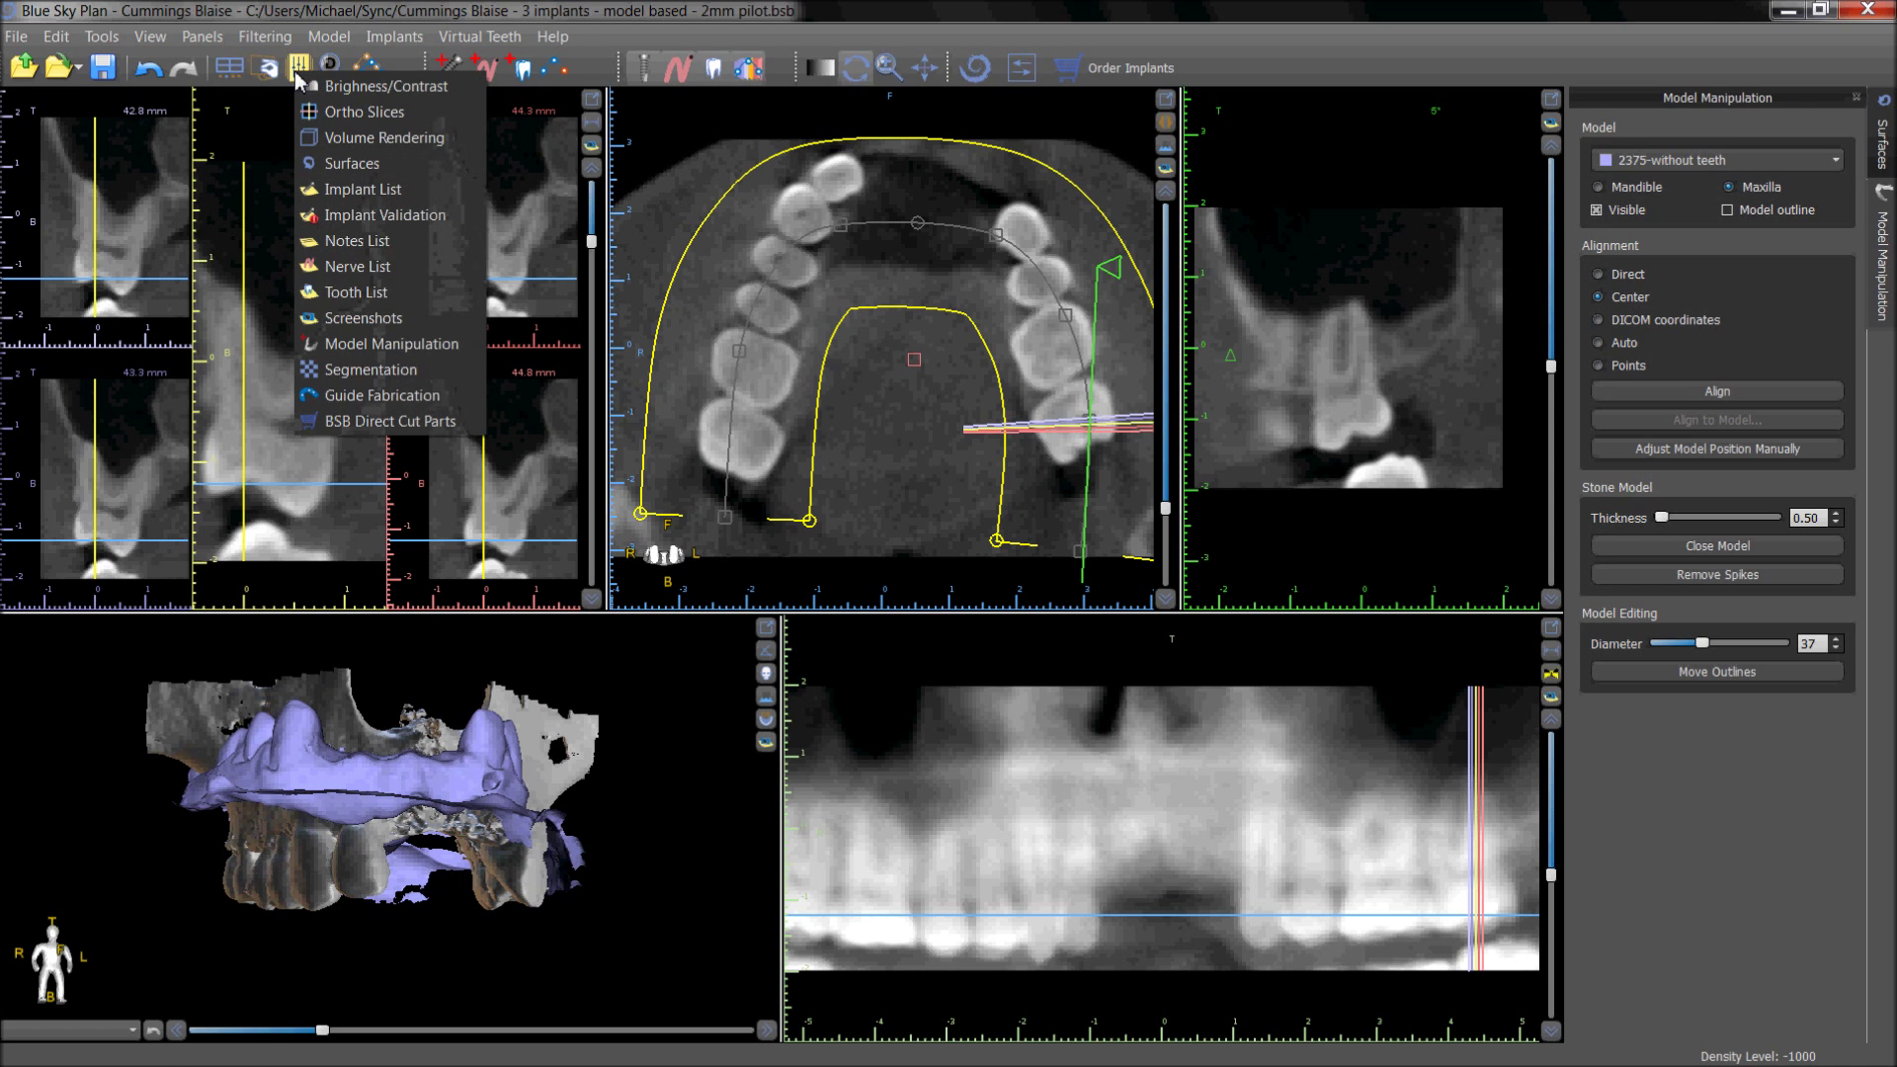
left_click(357, 362)
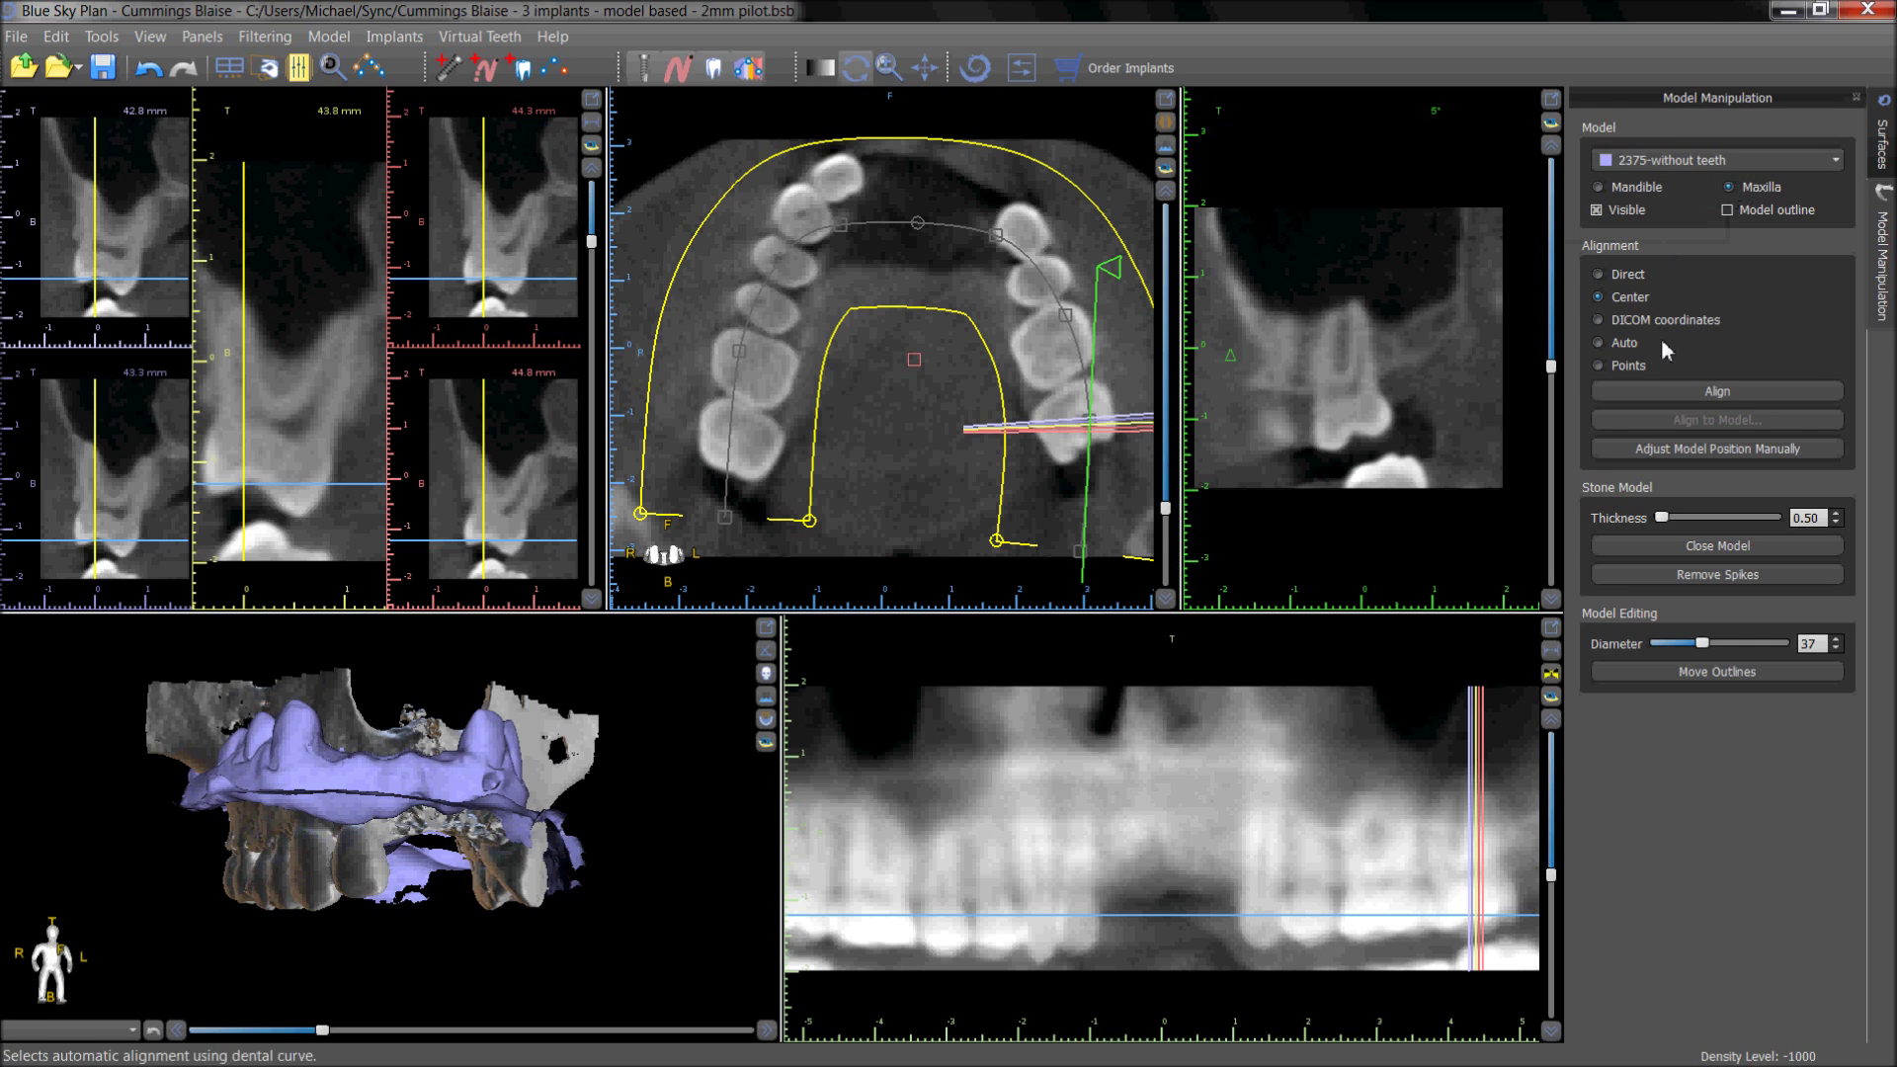
Step: Choose Points alignment and start aligning the 2375-without teeth model
left_click(1628, 366)
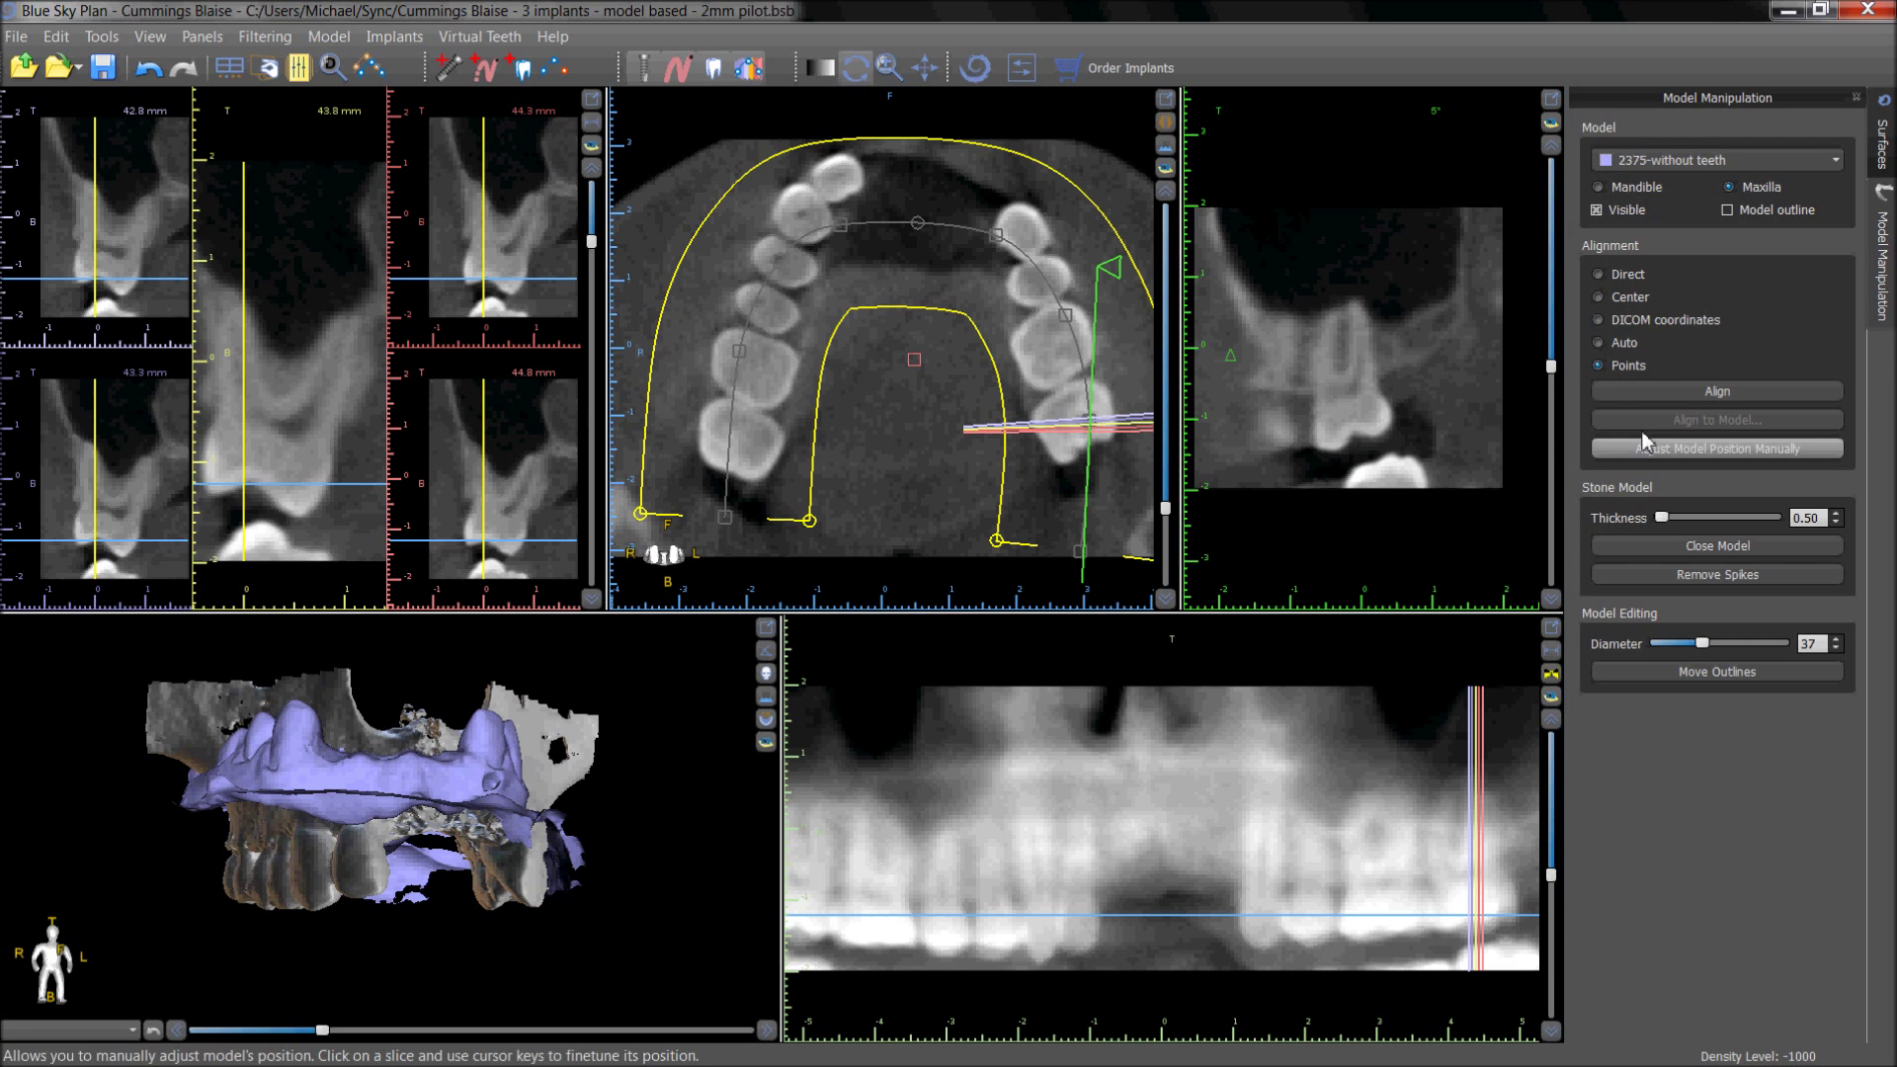
left_click(1659, 395)
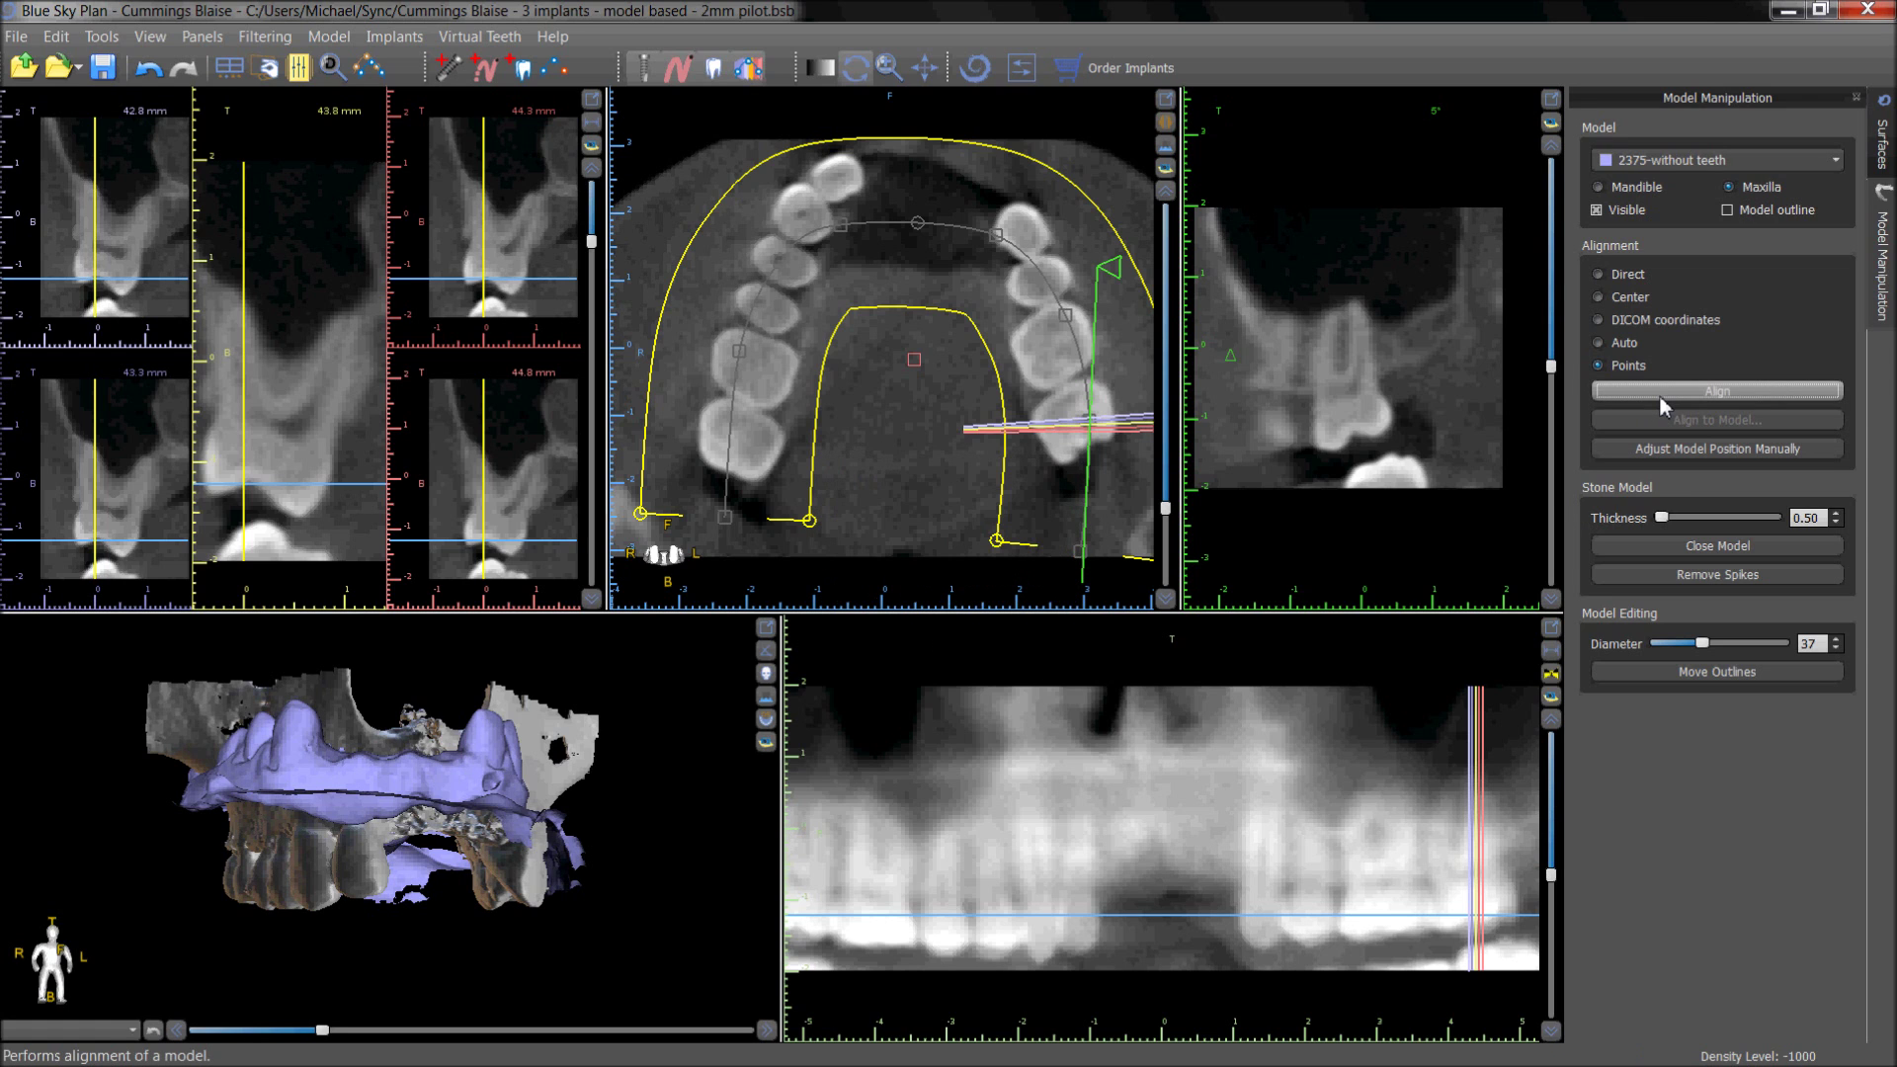
left_click_drag(1190, 672, 1140, 625)
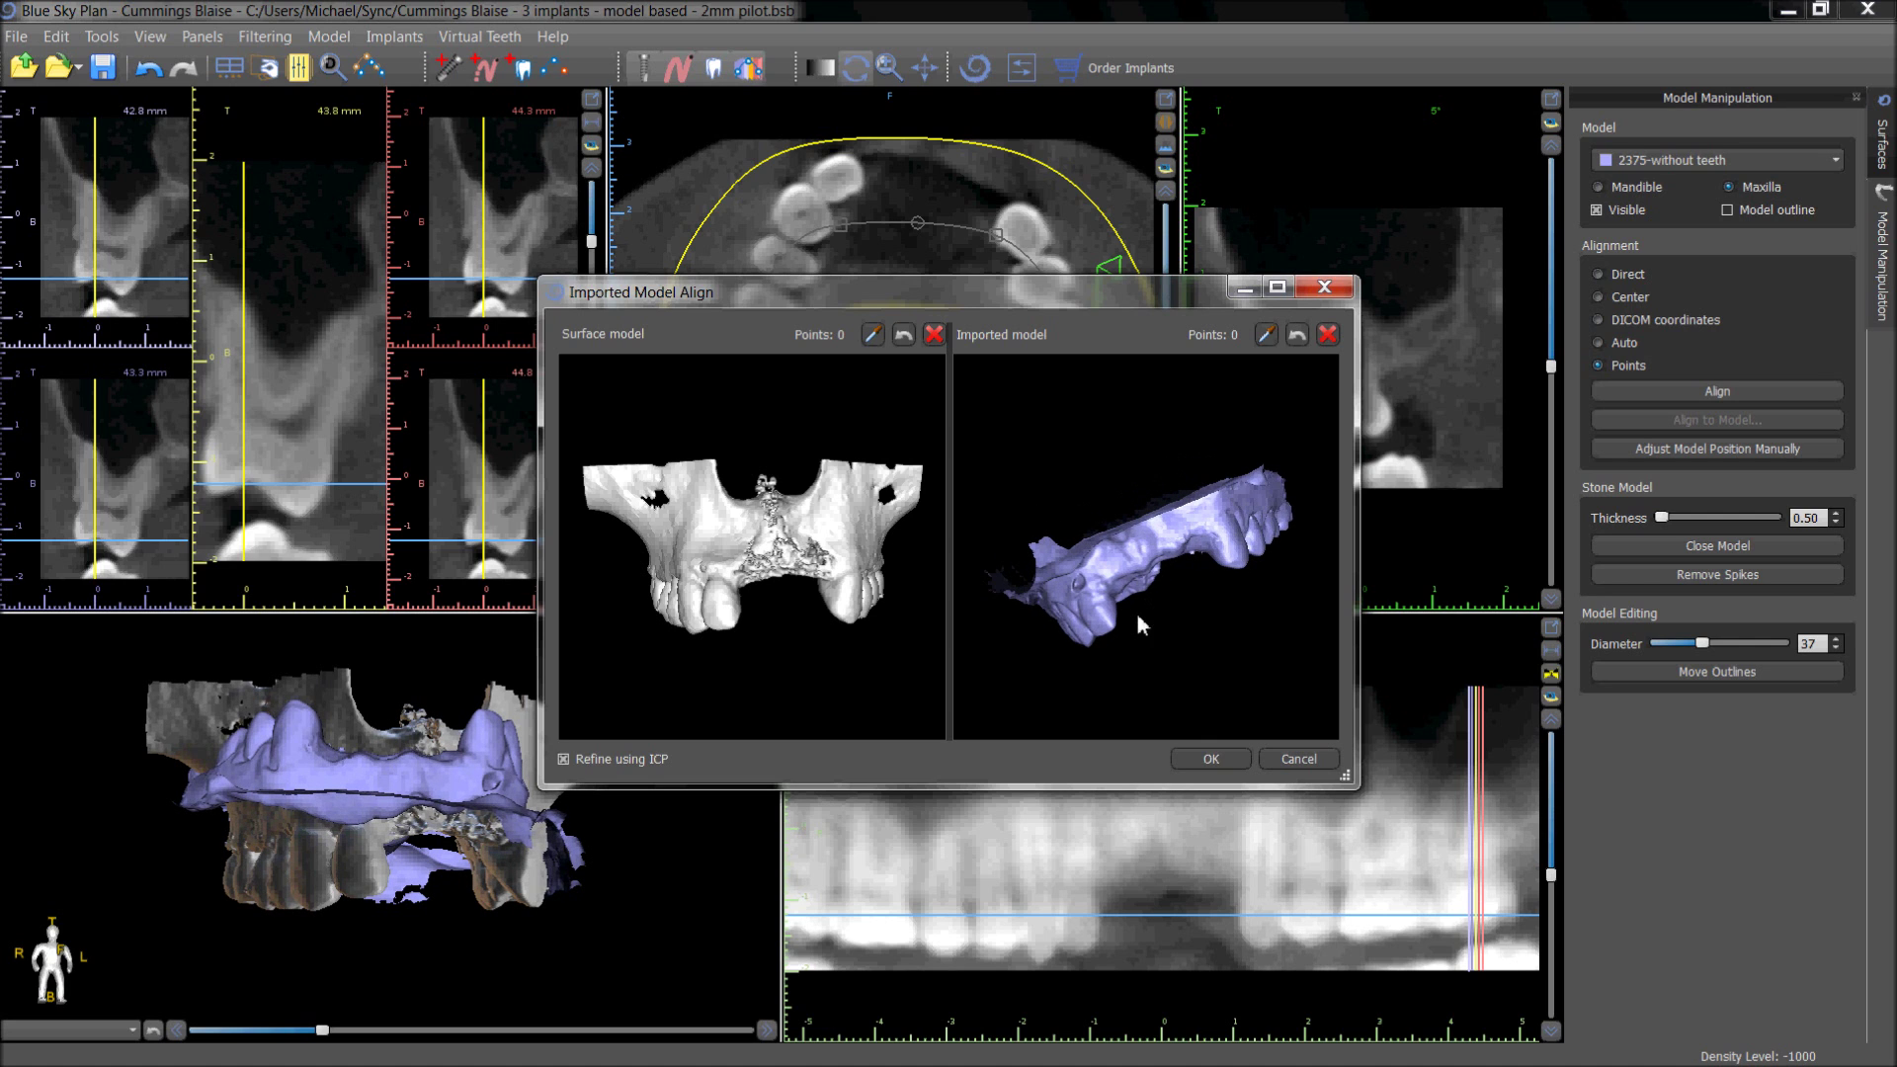
Step: Mark the first matching tooth landmark on the CT surface and the imported model
scroll(1138, 623, "up", 2)
scroll(826, 648, "up", 3)
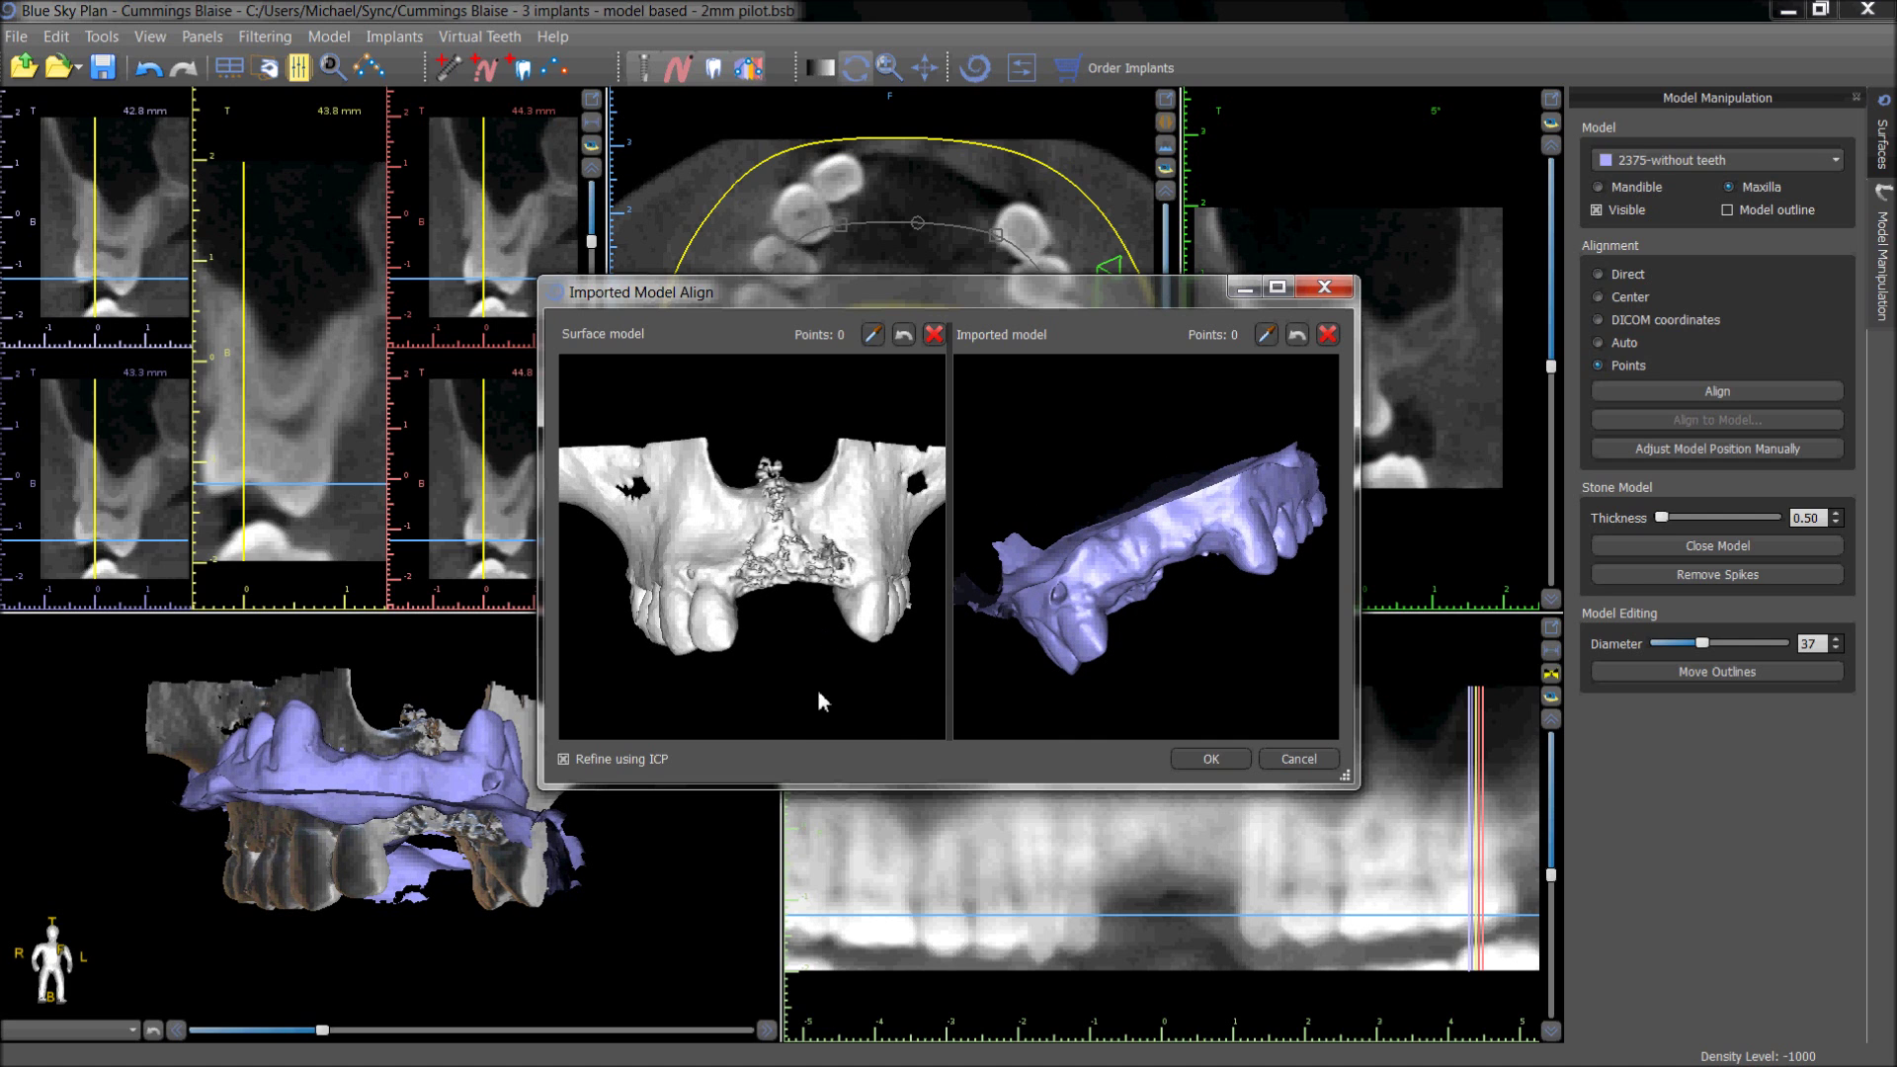
left_click_drag(998, 607, 1033, 565)
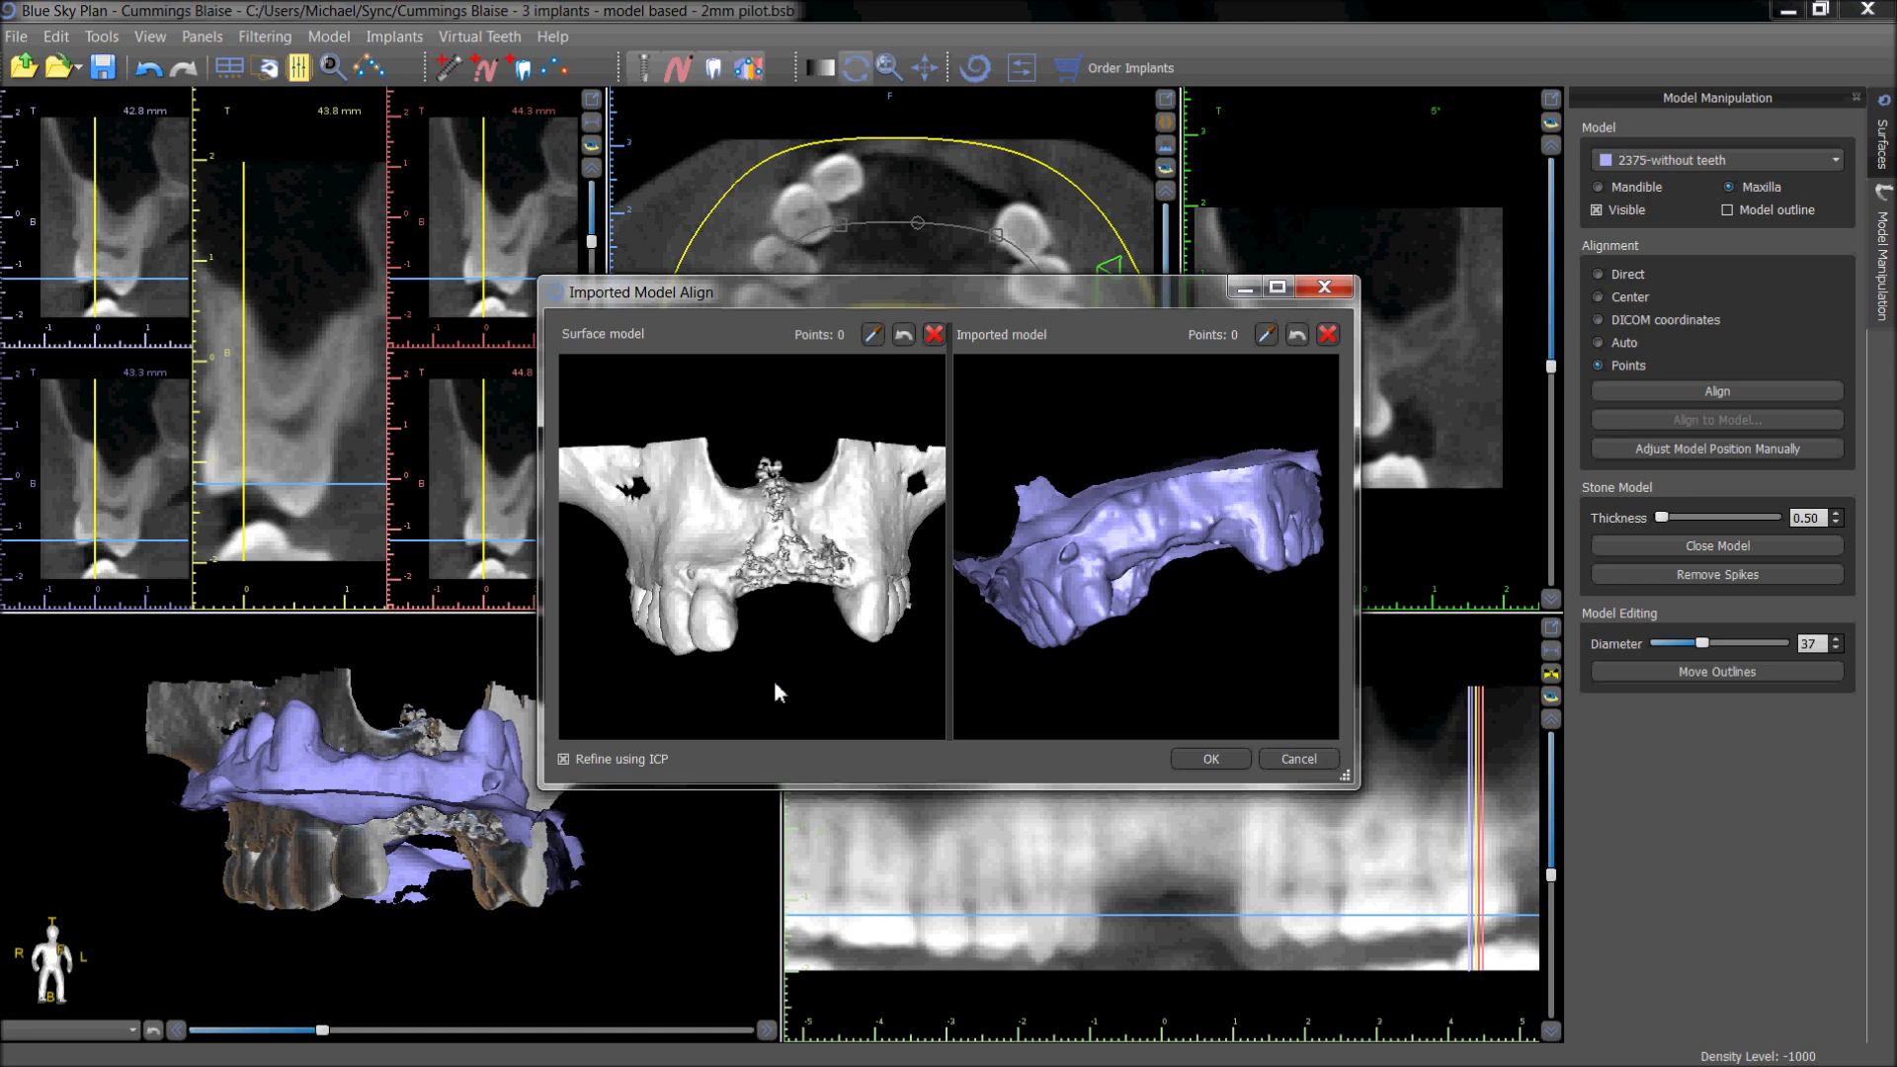
left_click(728, 646)
left_click_drag(743, 718, 734, 714)
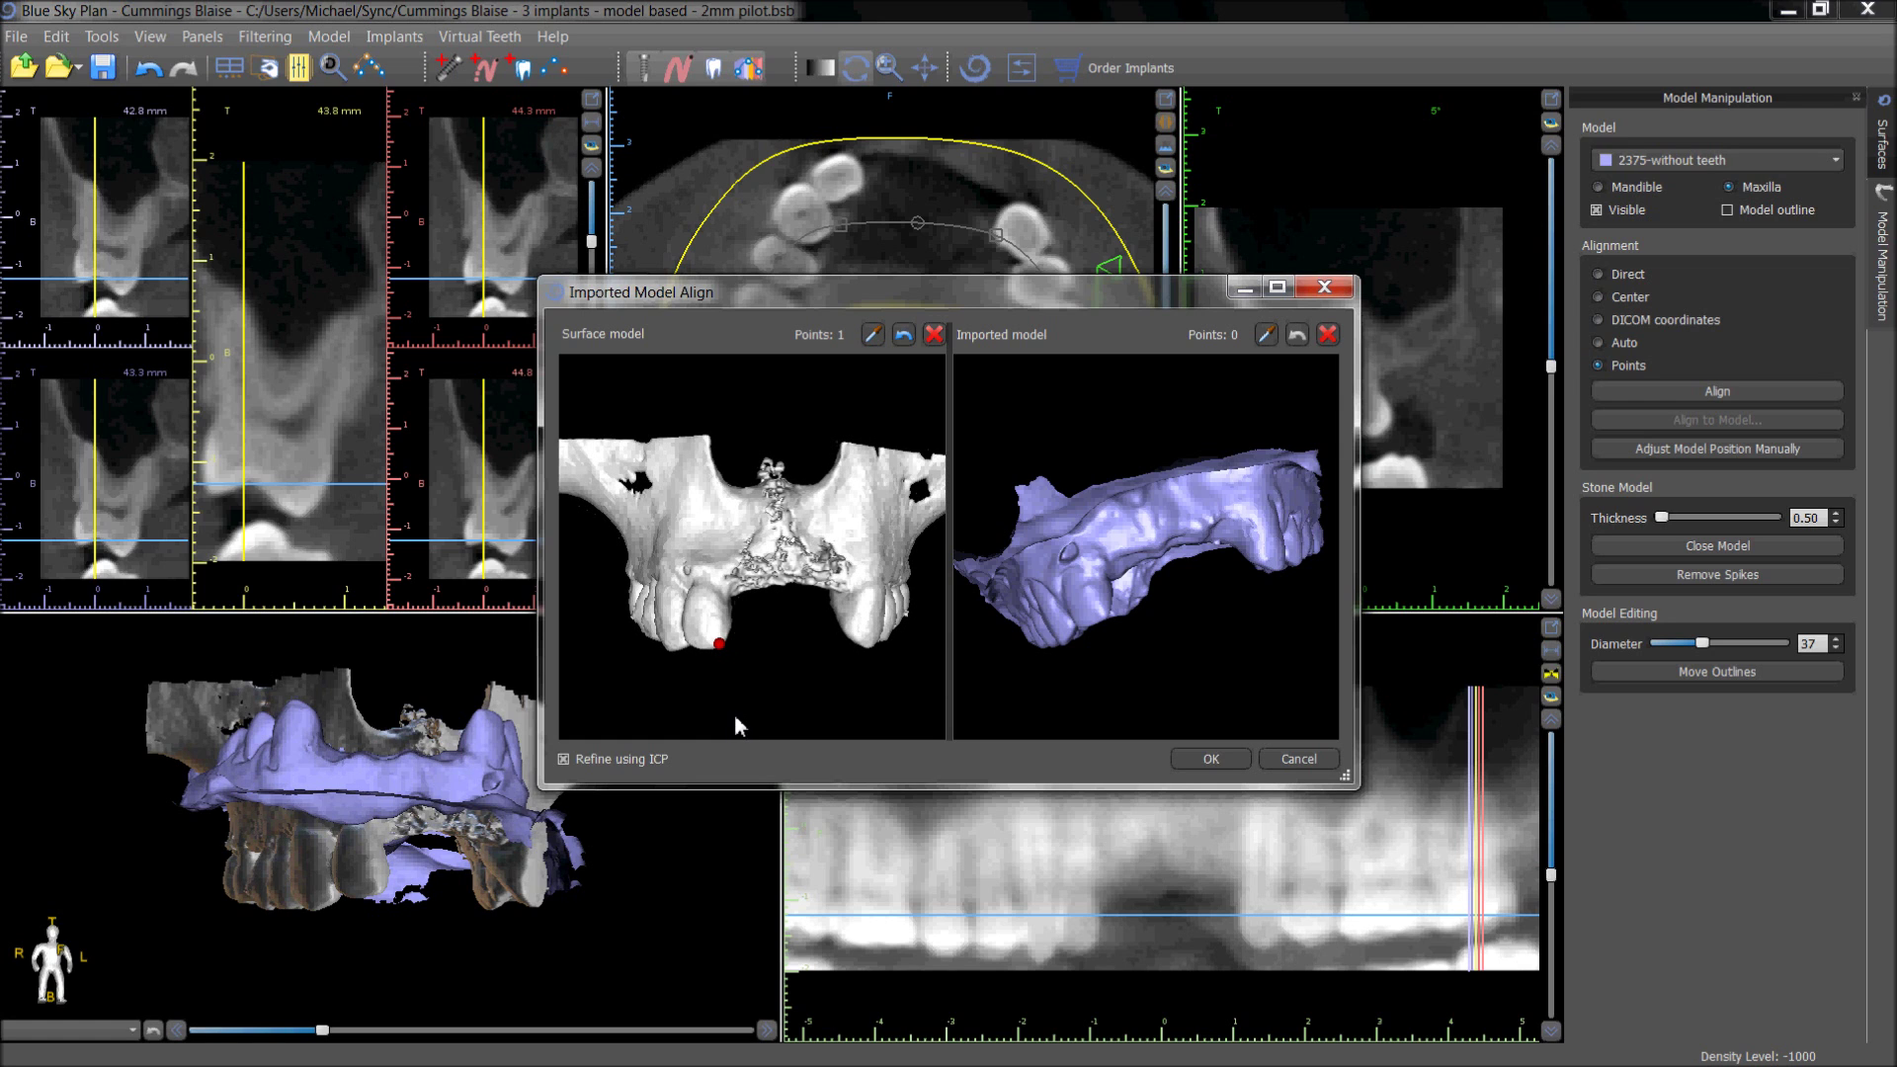
left_click_drag(1092, 673, 1087, 710)
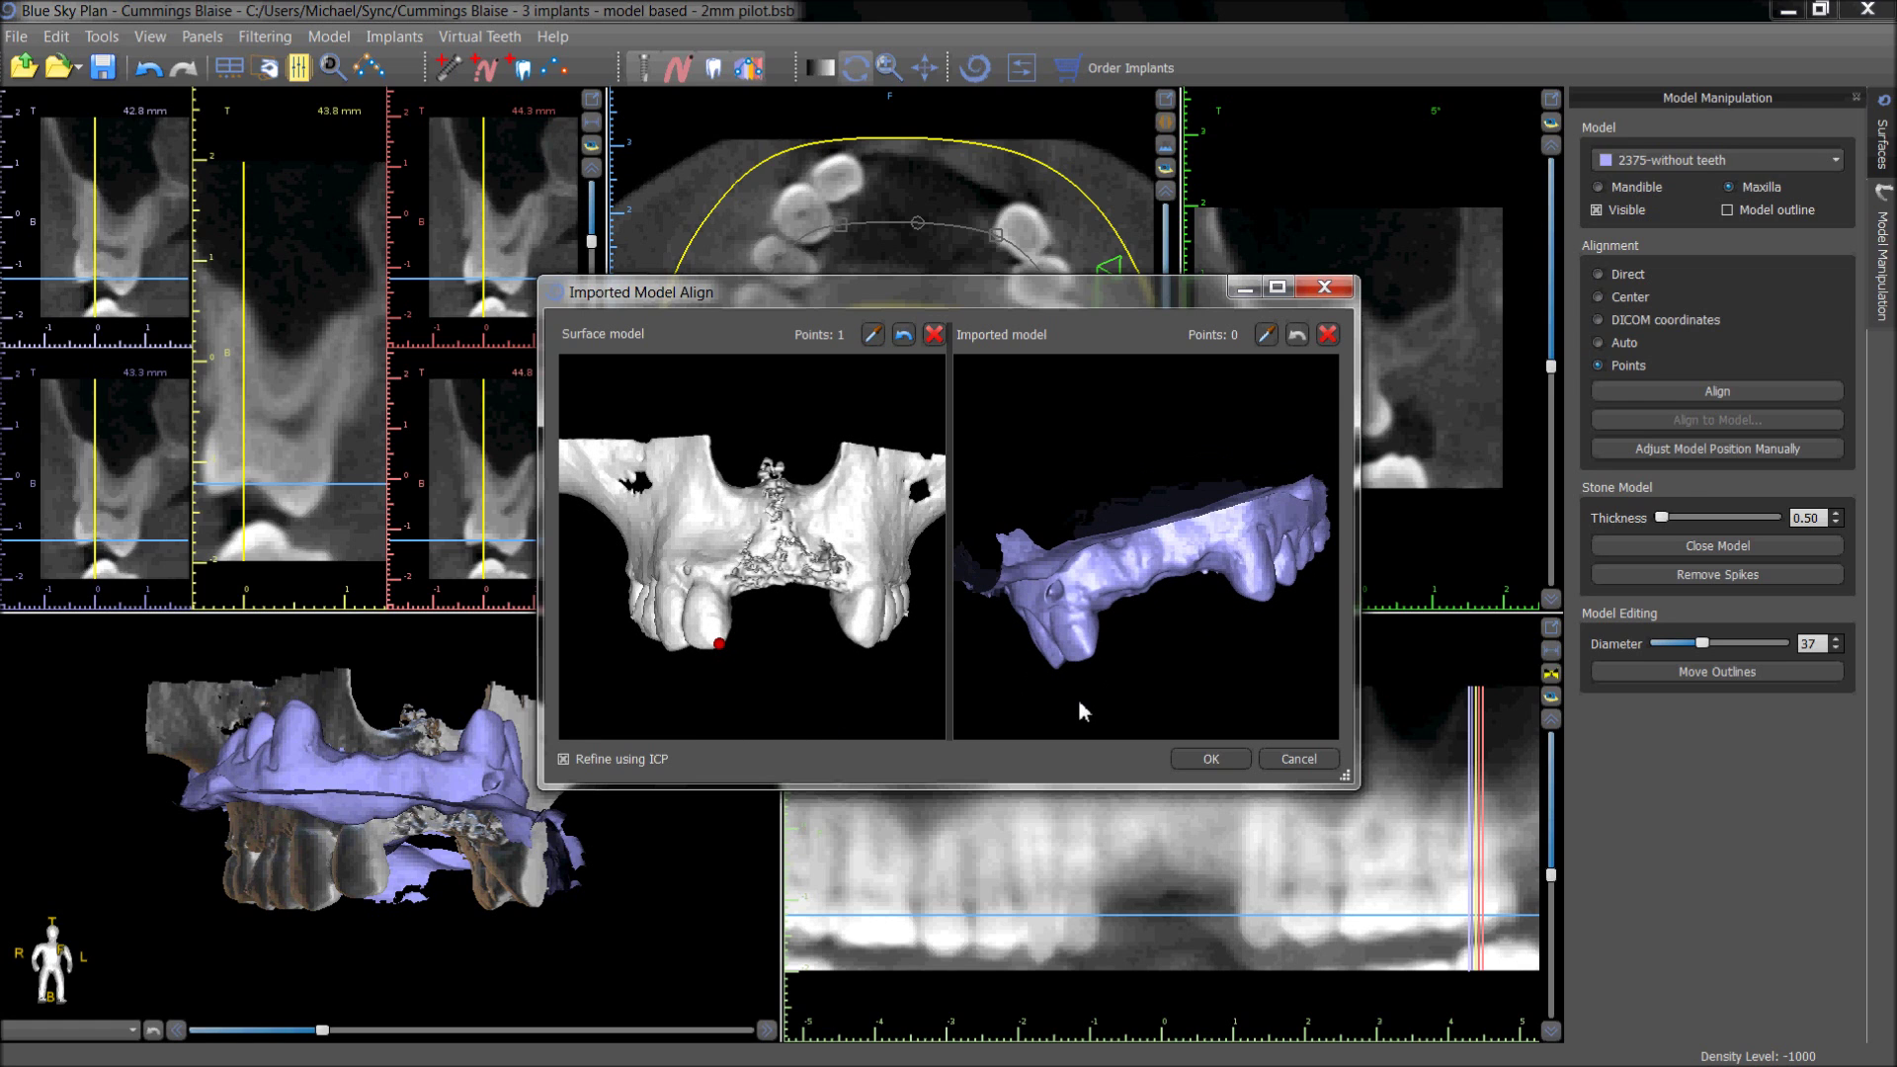
left_click(1089, 656)
Step: Mark the second matching landmark on both models, then turn them to side views
left_click(850, 633)
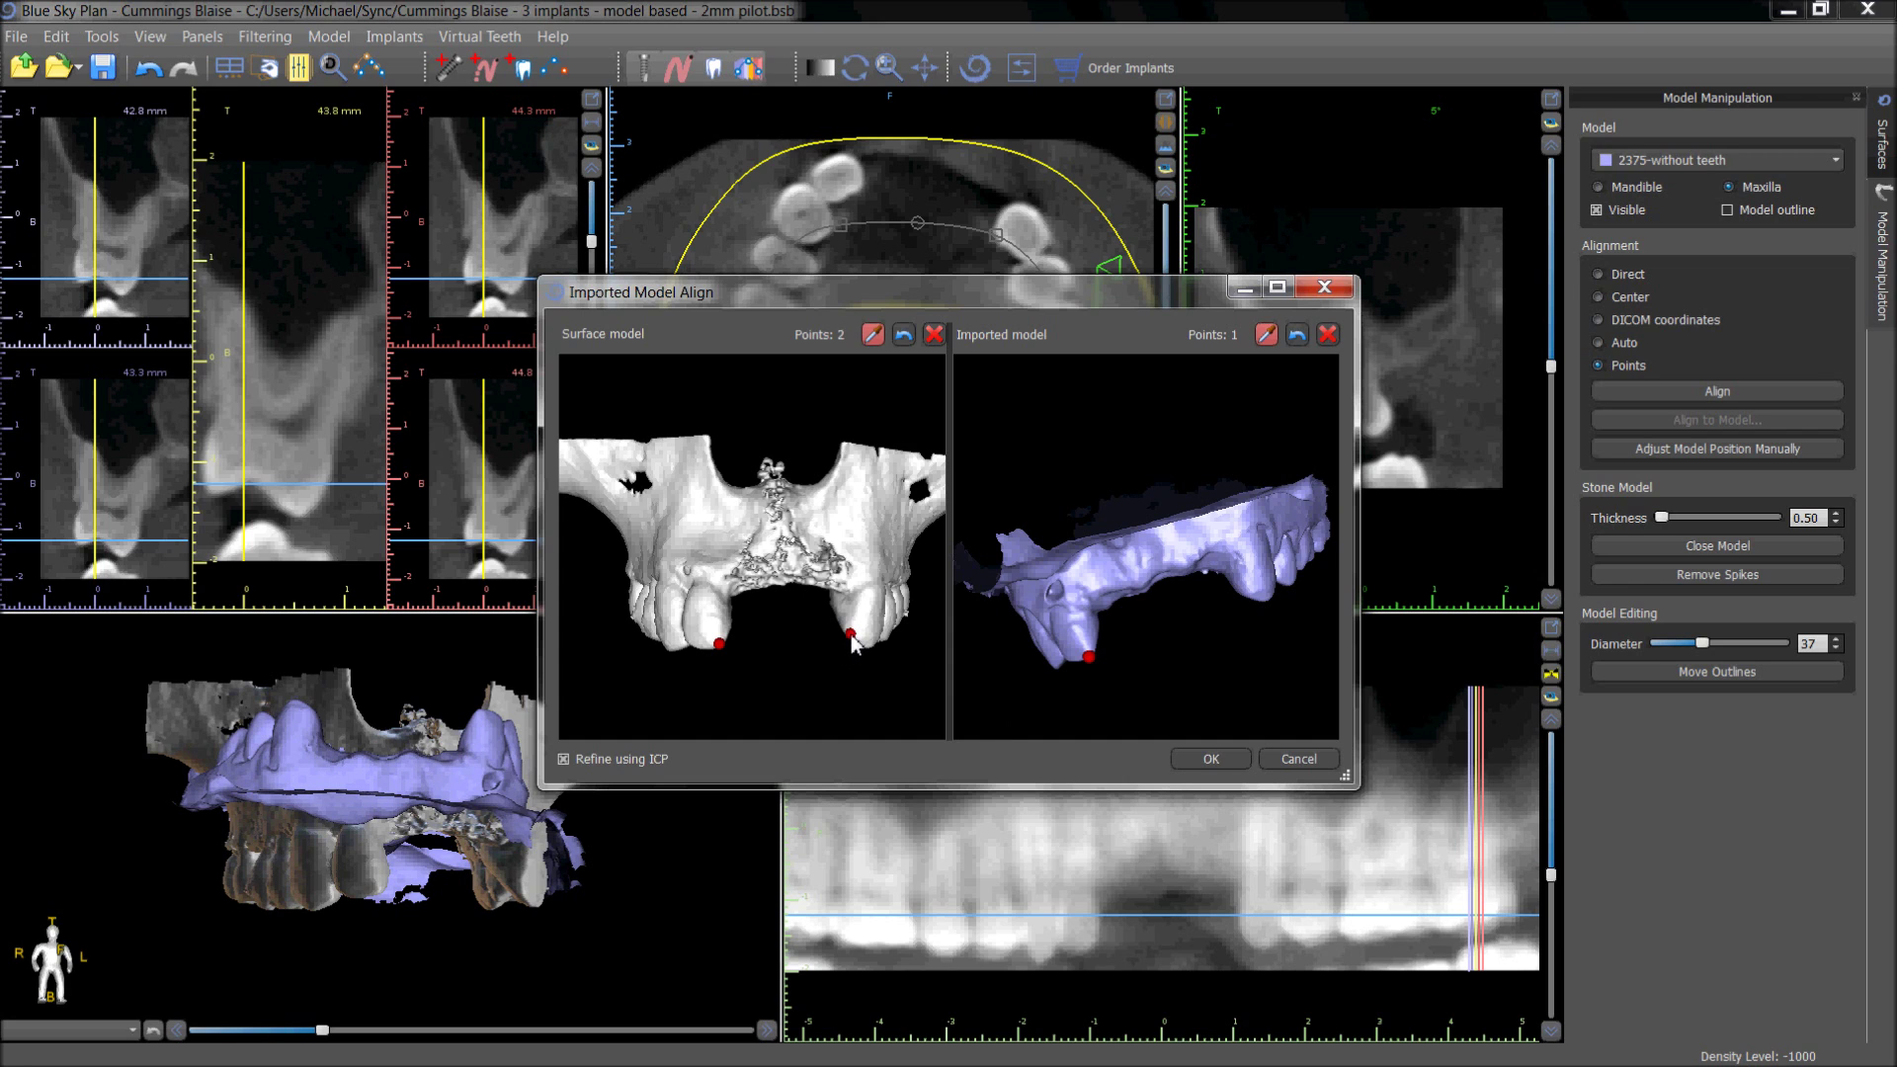
left_click(1245, 593)
left_click_drag(1236, 648, 1129, 654)
left_click_drag(882, 689, 806, 609)
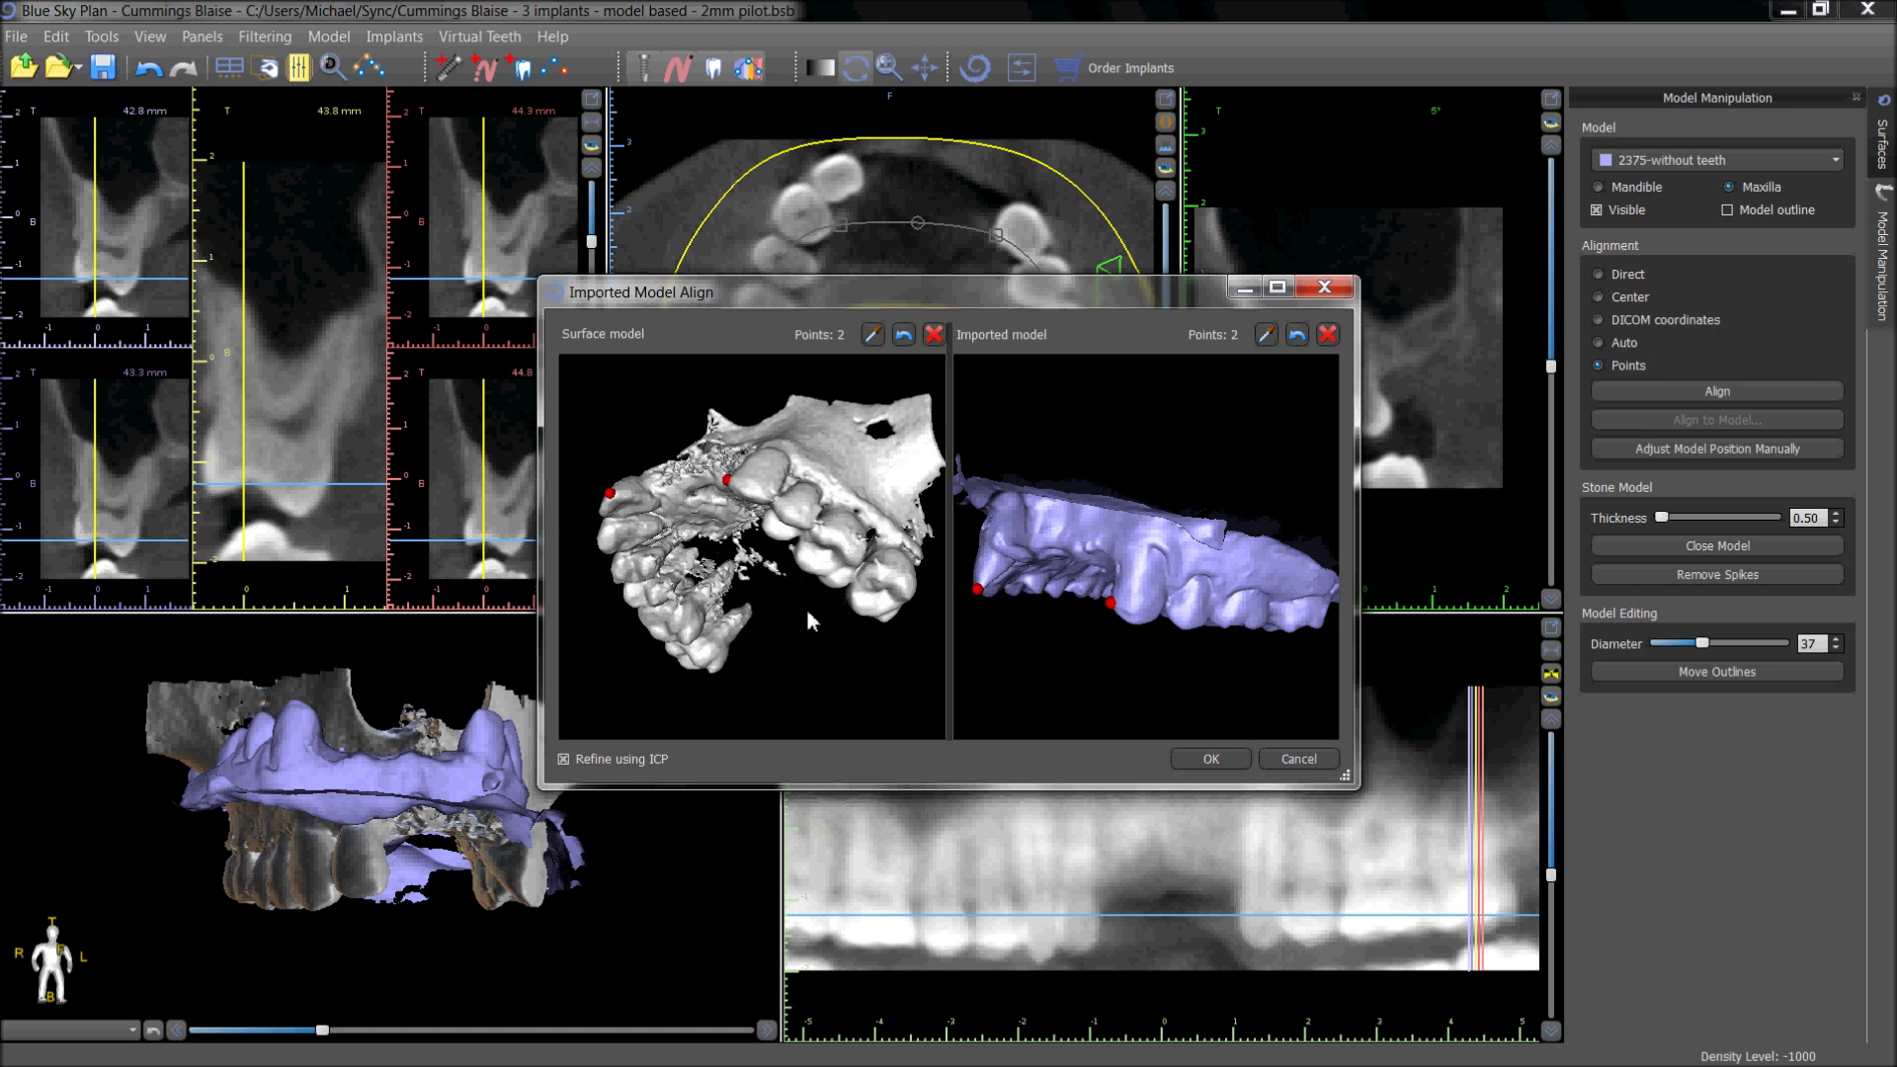
Step: Mark the third matching point pair and a fourth point on the CT surface
left_click(829, 556)
left_click_drag(1148, 668, 1058, 568)
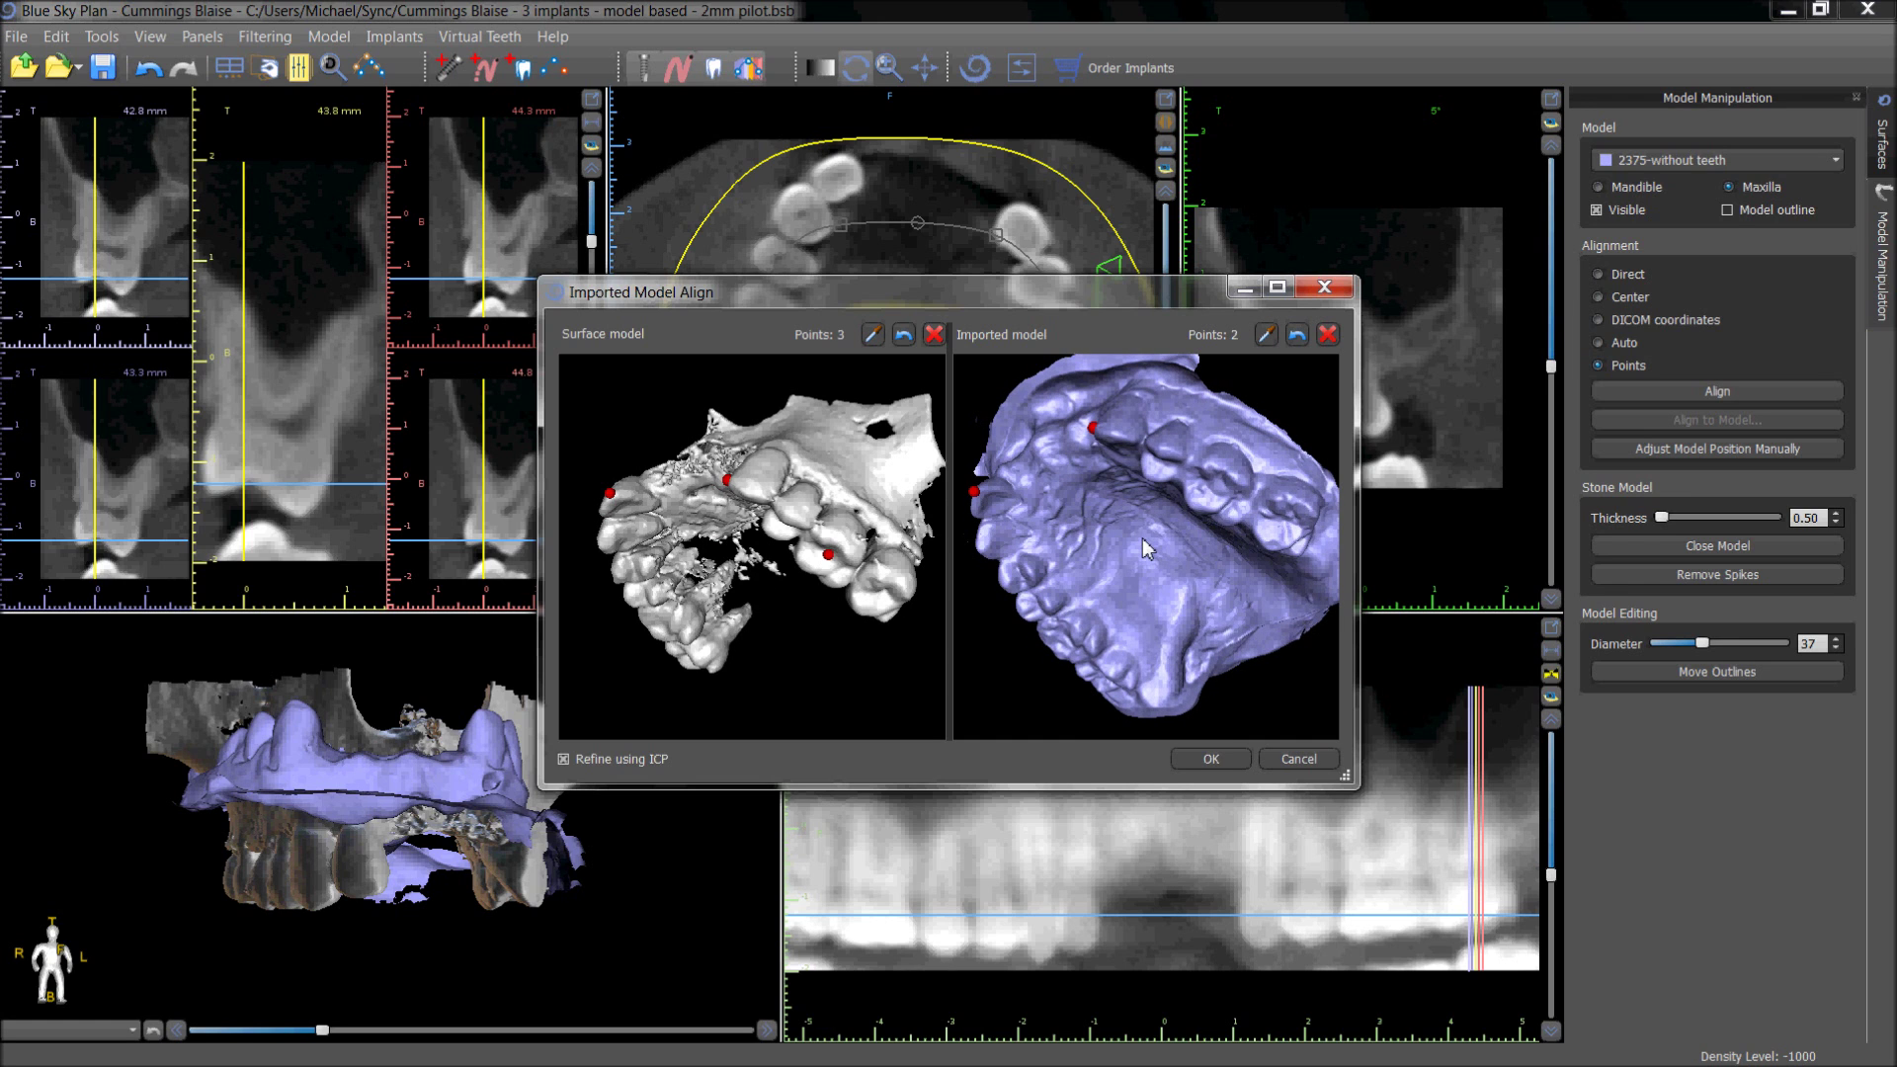
left_click(1212, 484)
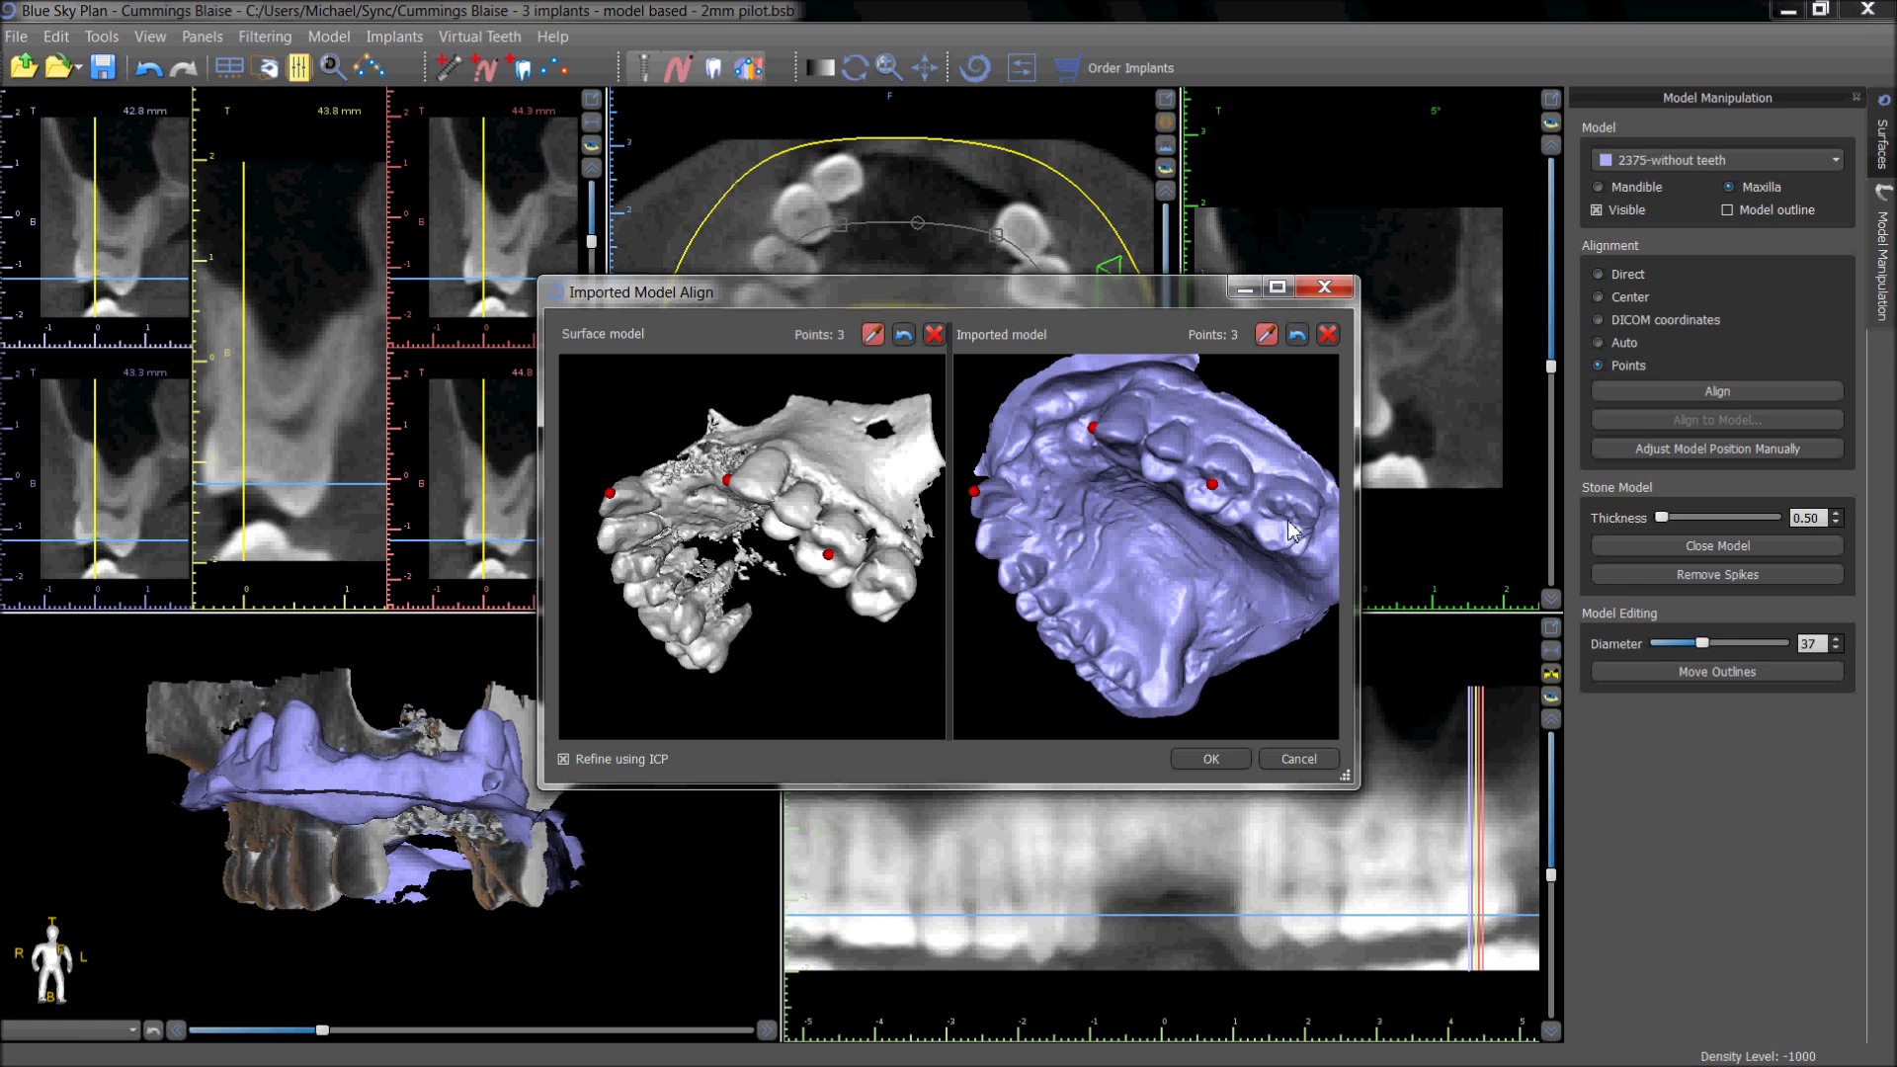
left_click_drag(879, 683, 887, 568)
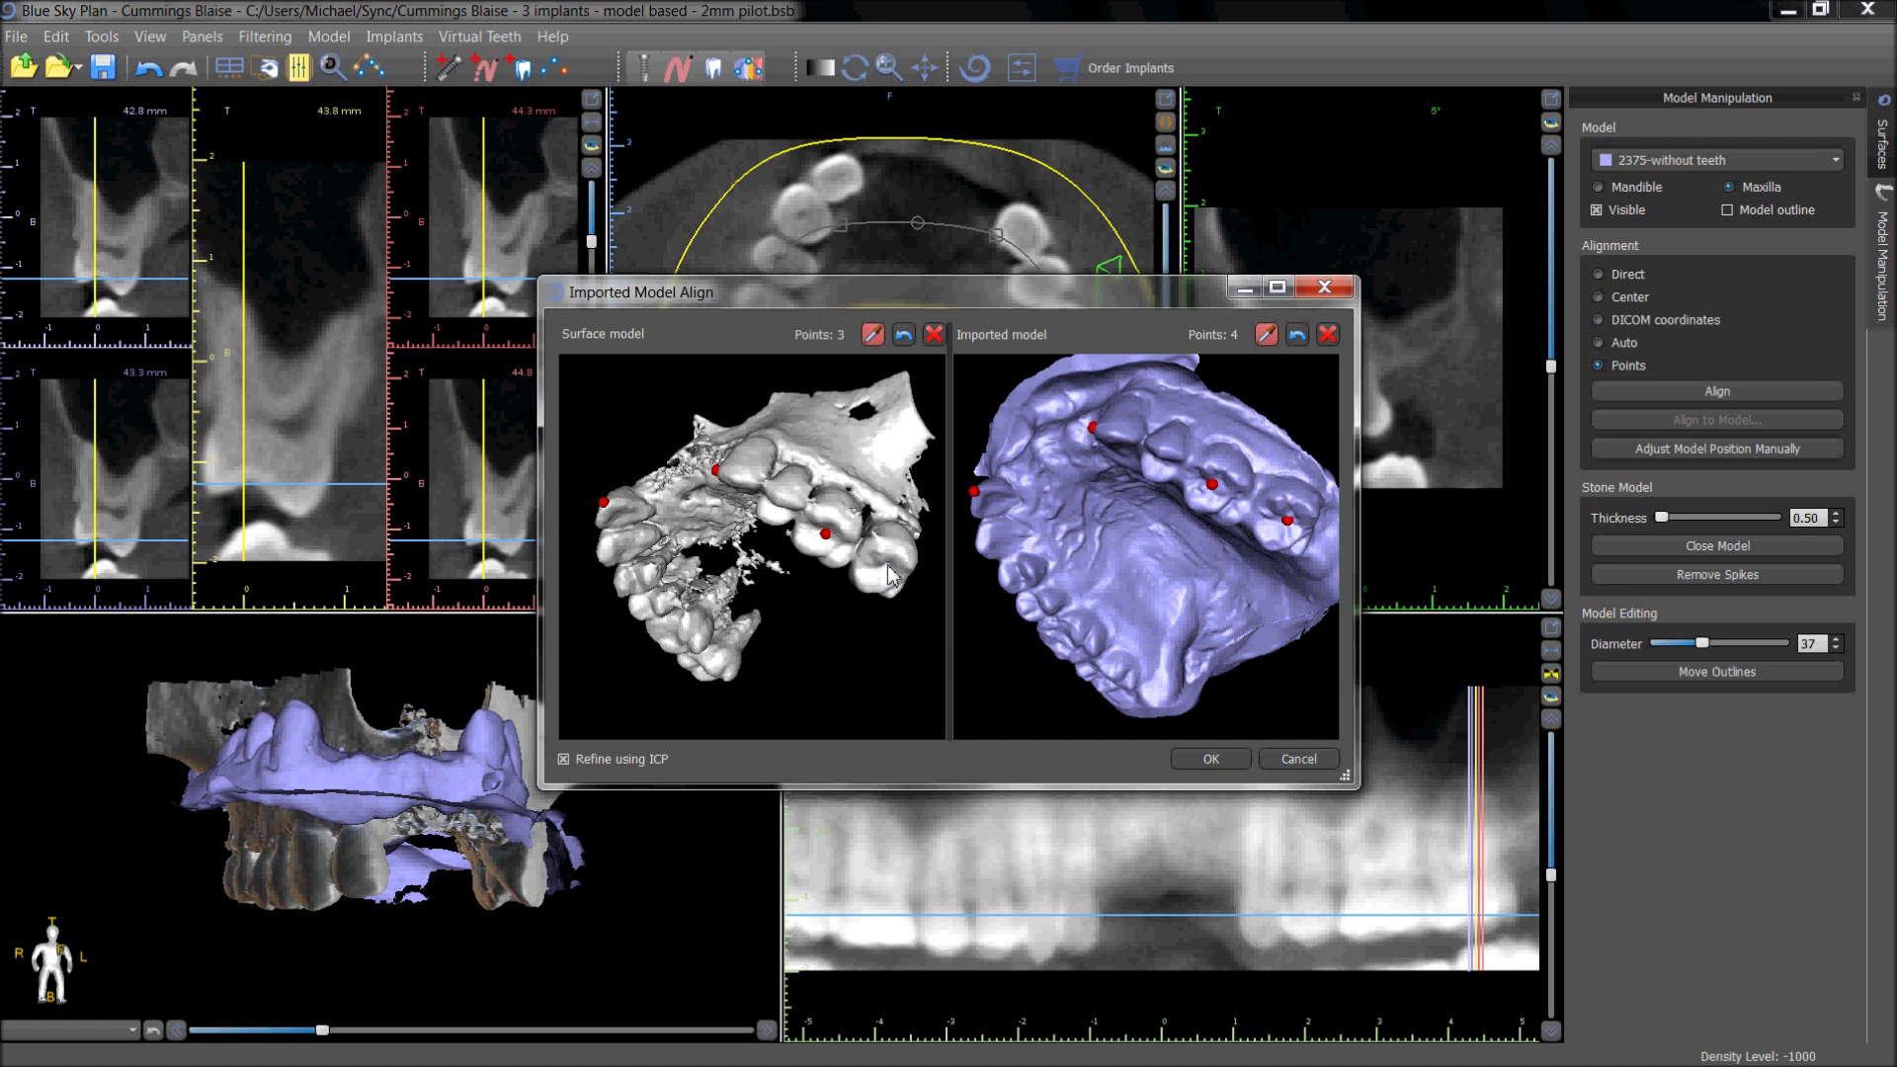
left_click(888, 573)
Step: Mark the fifth and sixth matching point pairs on both models
left_click_drag(786, 620, 927, 648)
left_click_drag(607, 666, 610, 560)
left_click(732, 540)
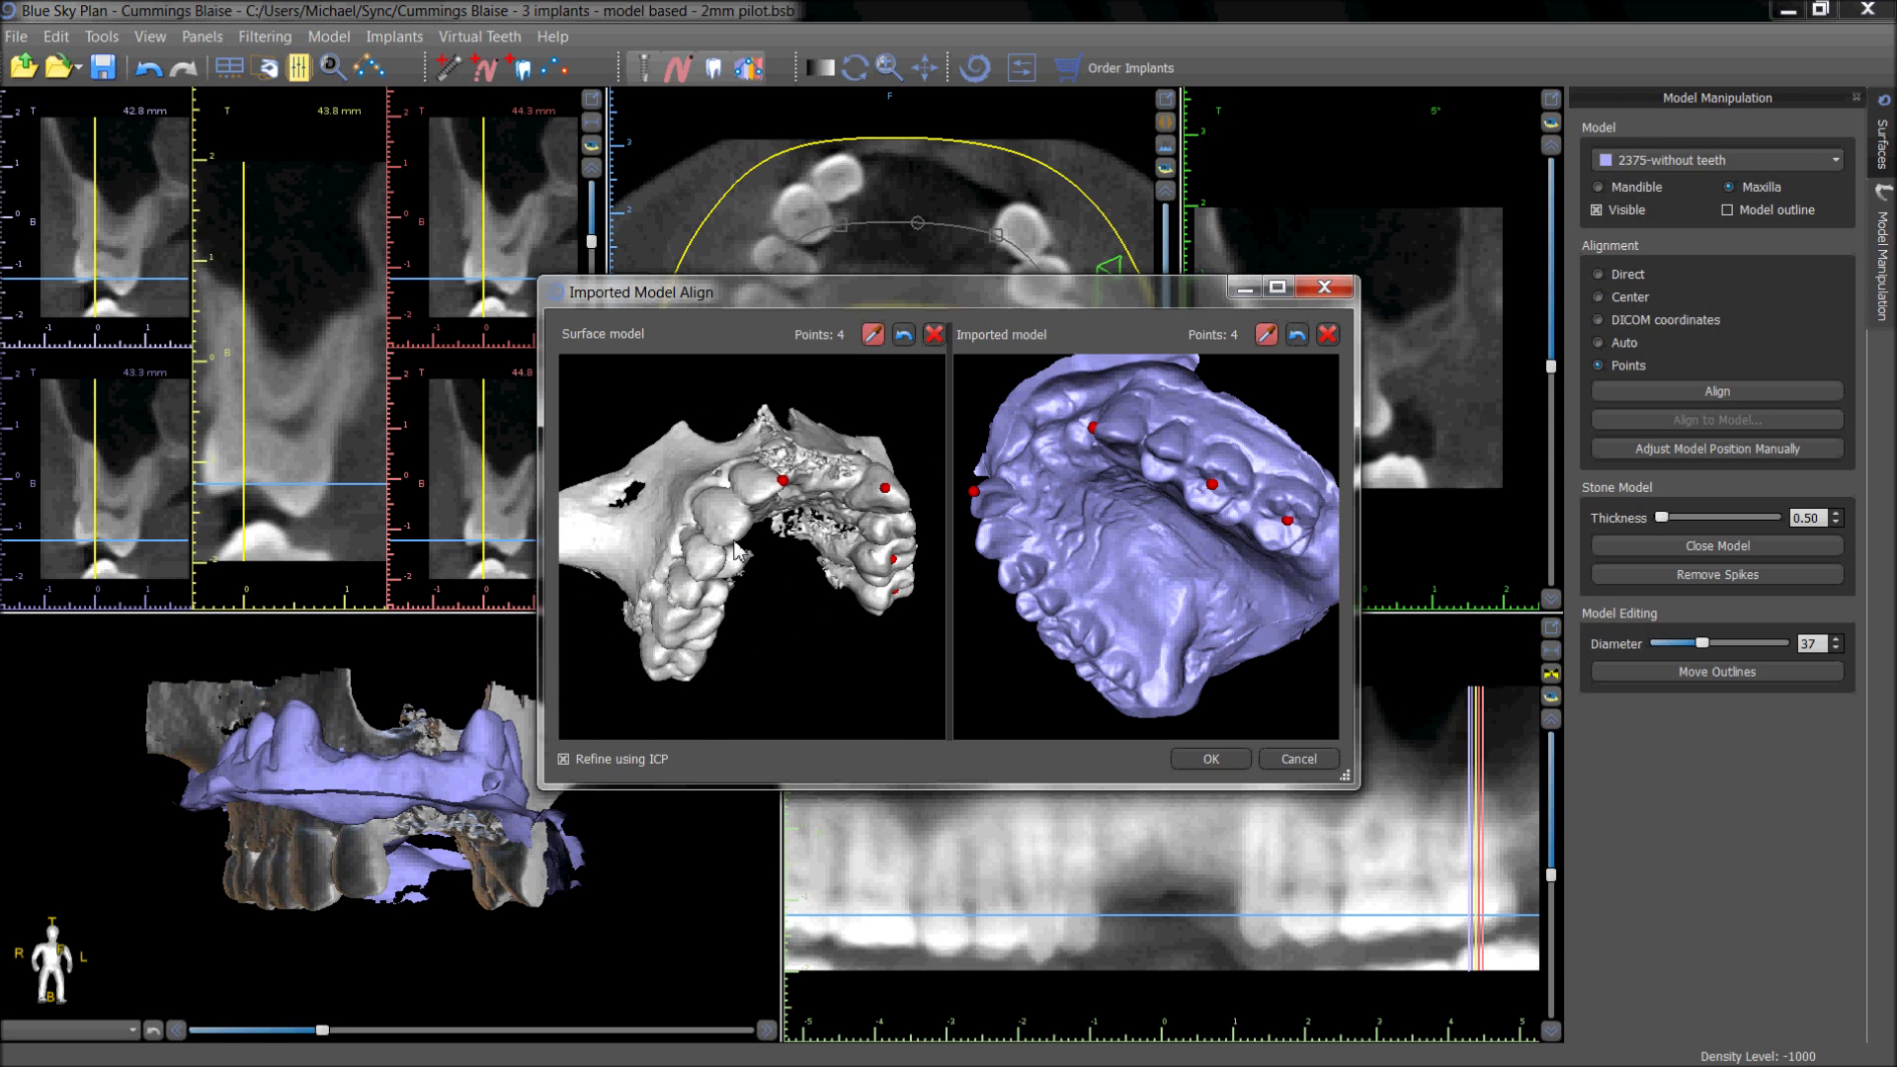
left_click(977, 546)
left_click(1021, 574)
left_click_drag(890, 632, 682, 494)
left_click(675, 481)
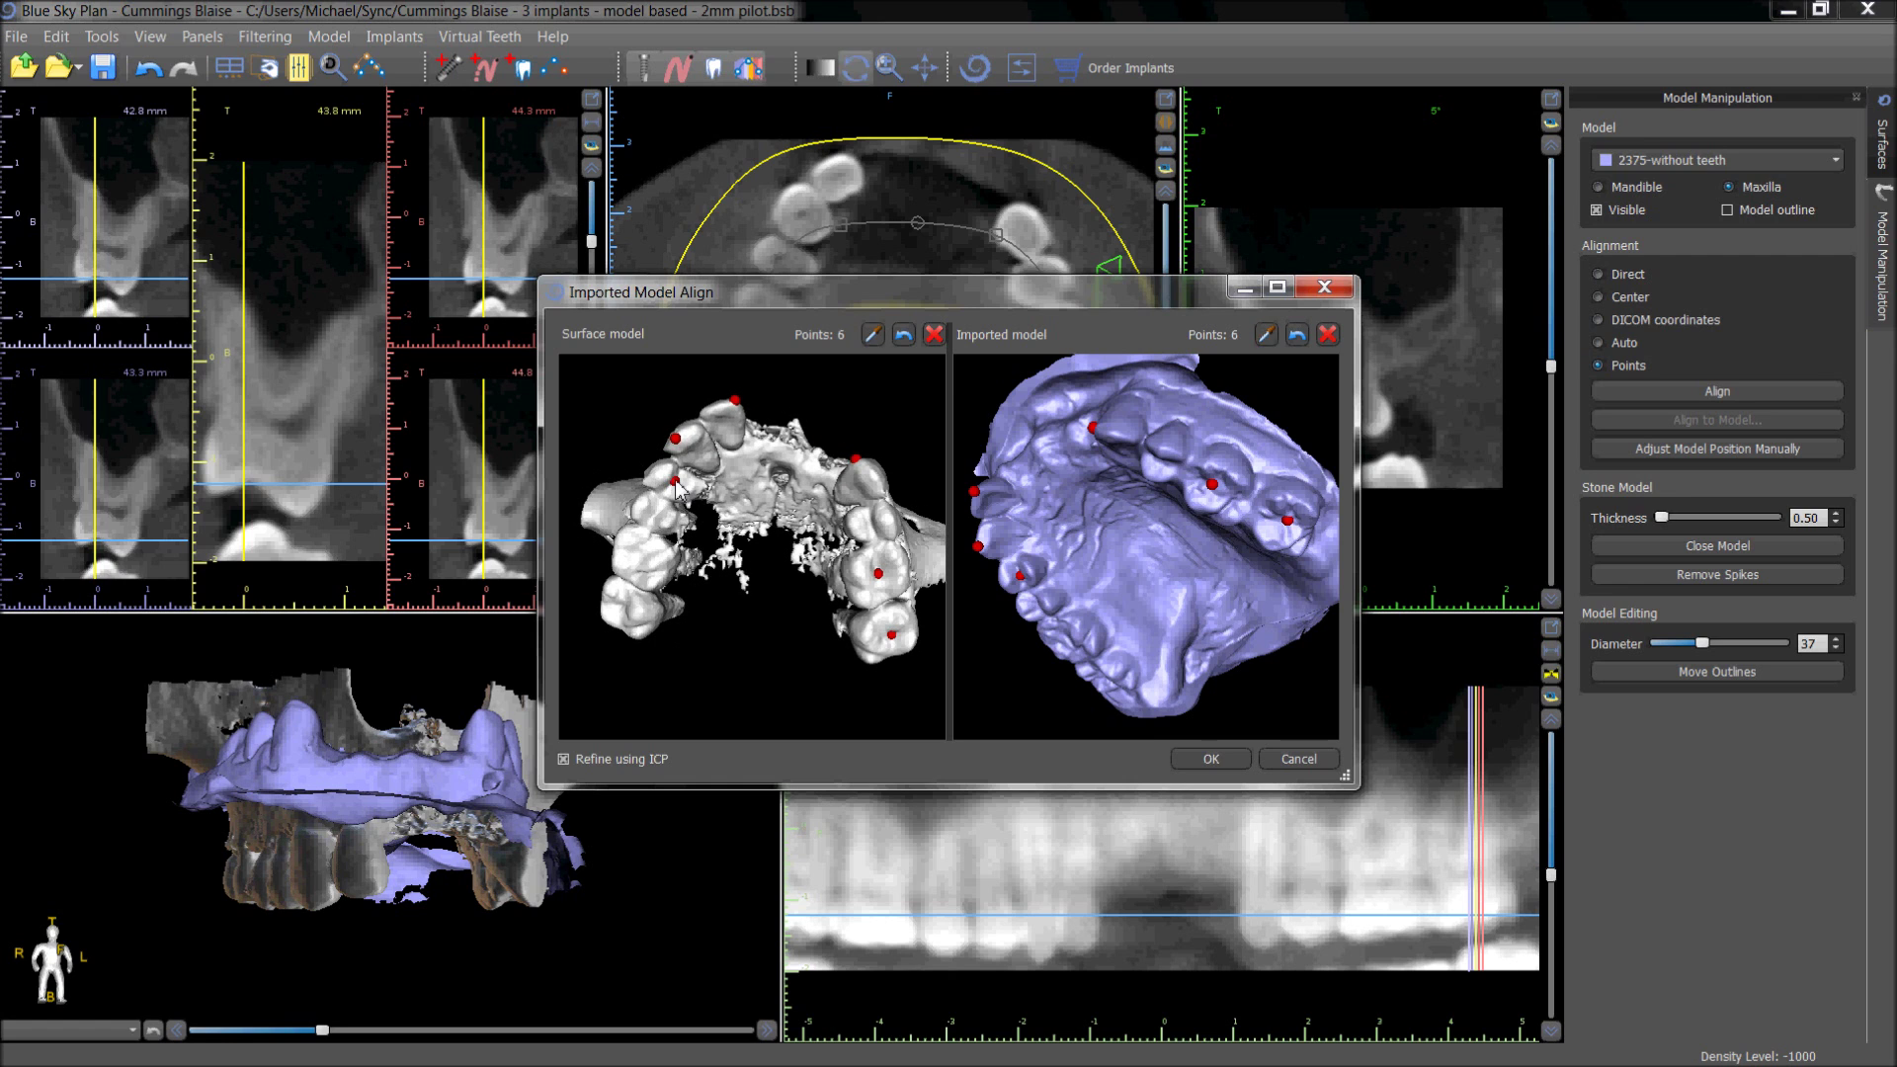
Step: Mark the seventh and eighth point pairs and apply the eight-point alignment
left_click(643, 571)
left_click_drag(1059, 661, 1141, 555)
left_click(1084, 616)
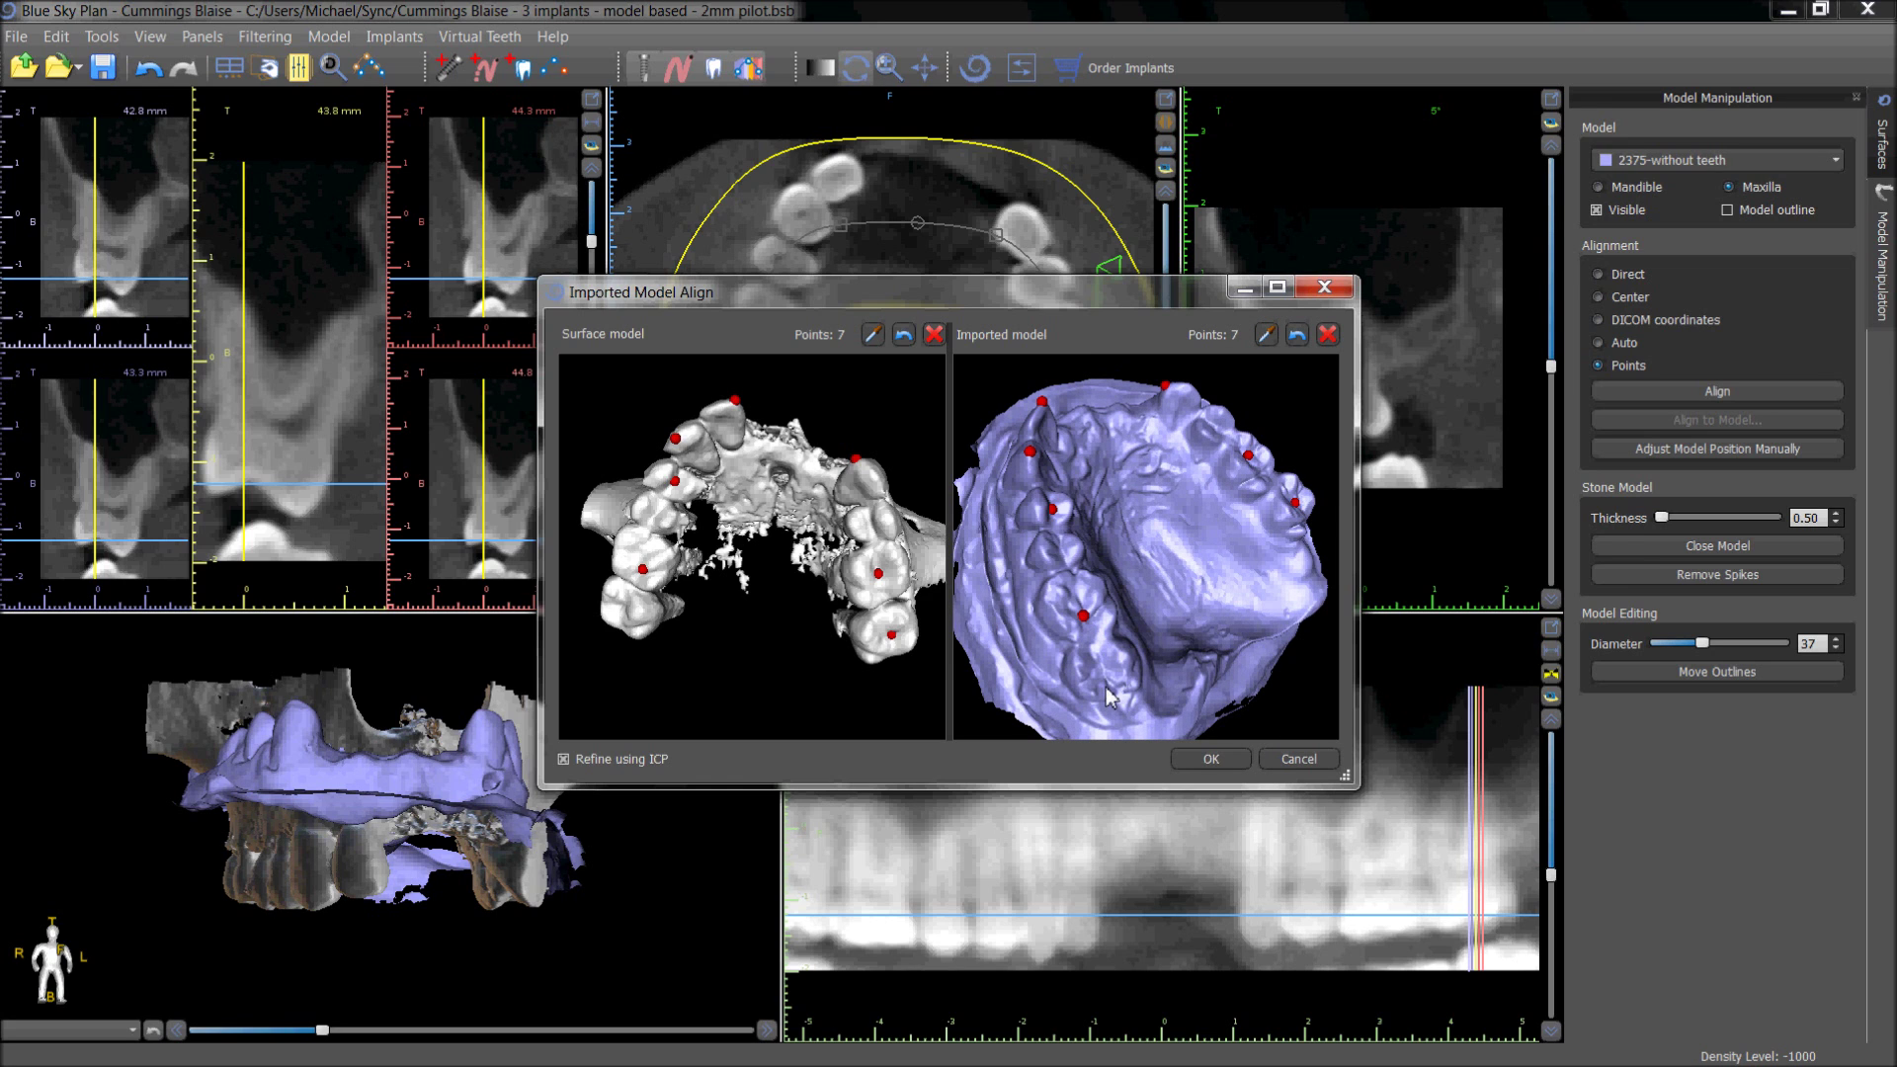
left_click_drag(632, 626, 688, 628)
left_click(687, 622)
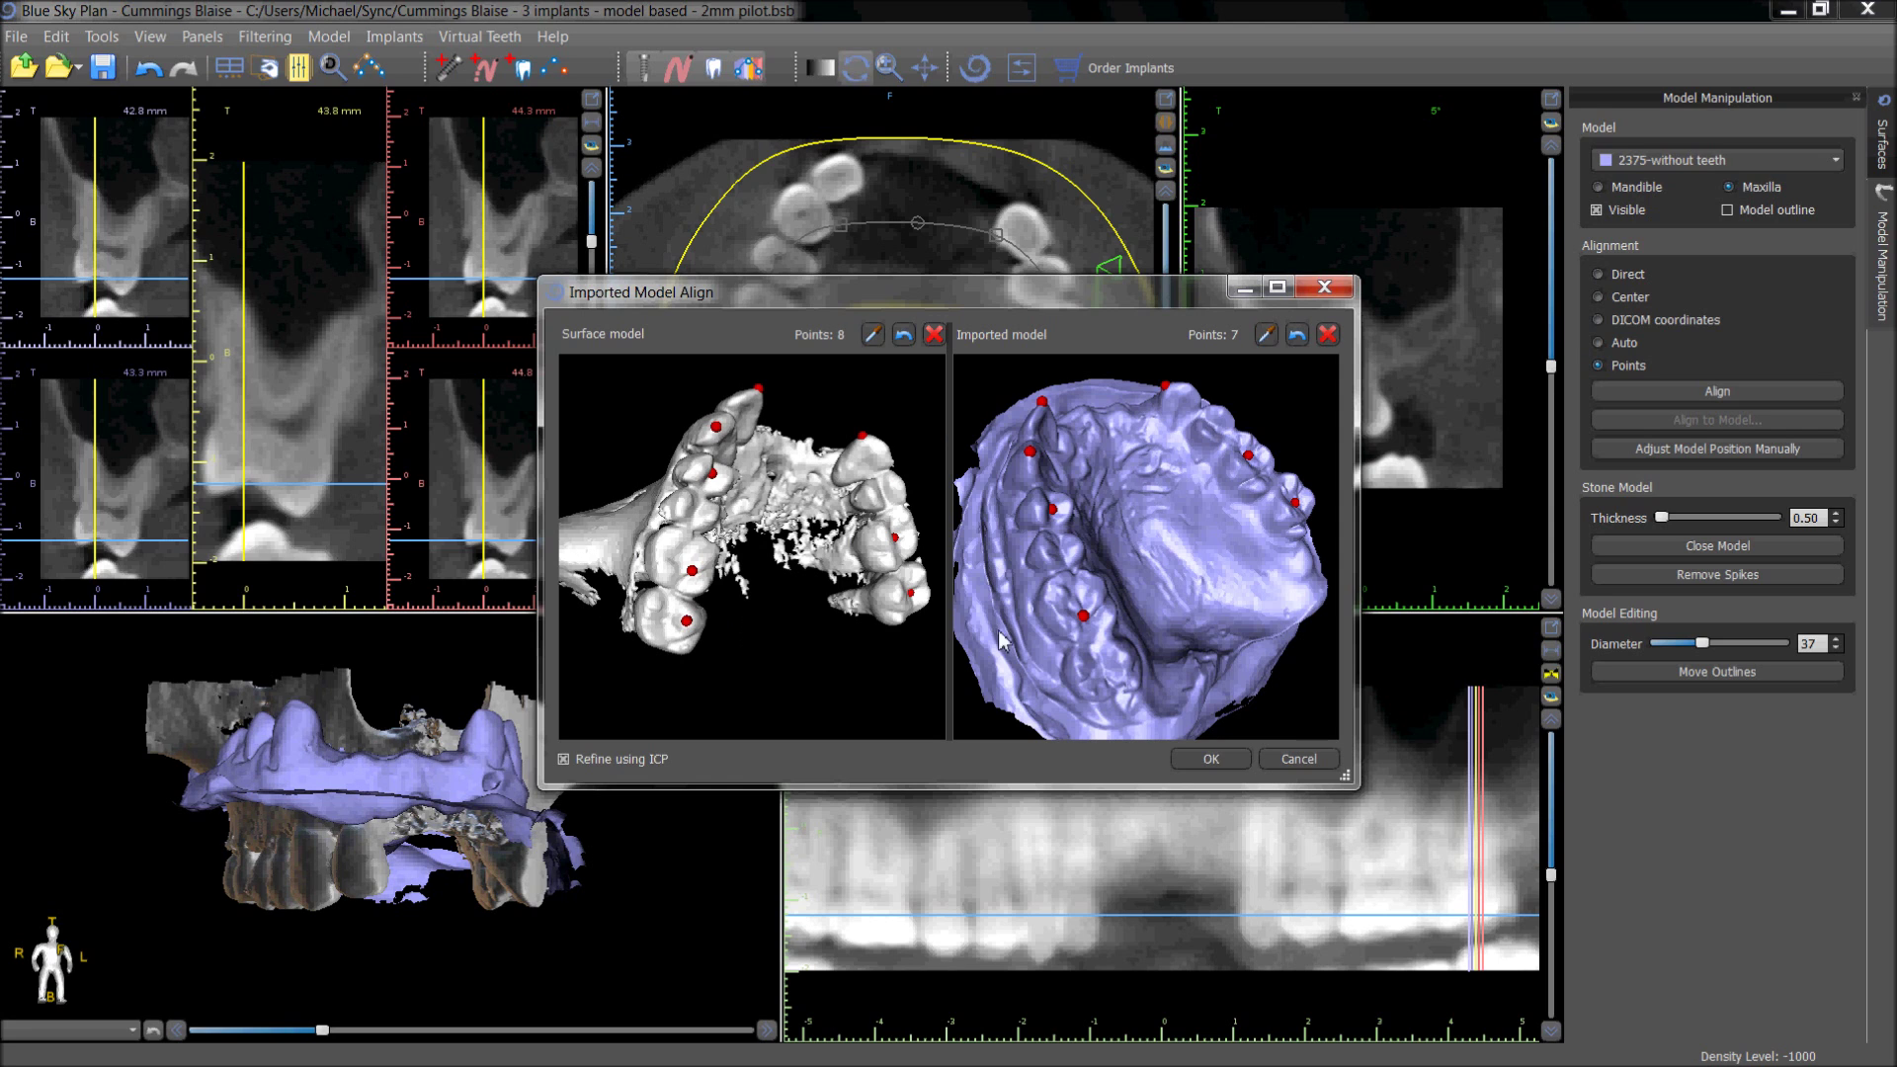
left_click(1123, 660)
left_click(1207, 763)
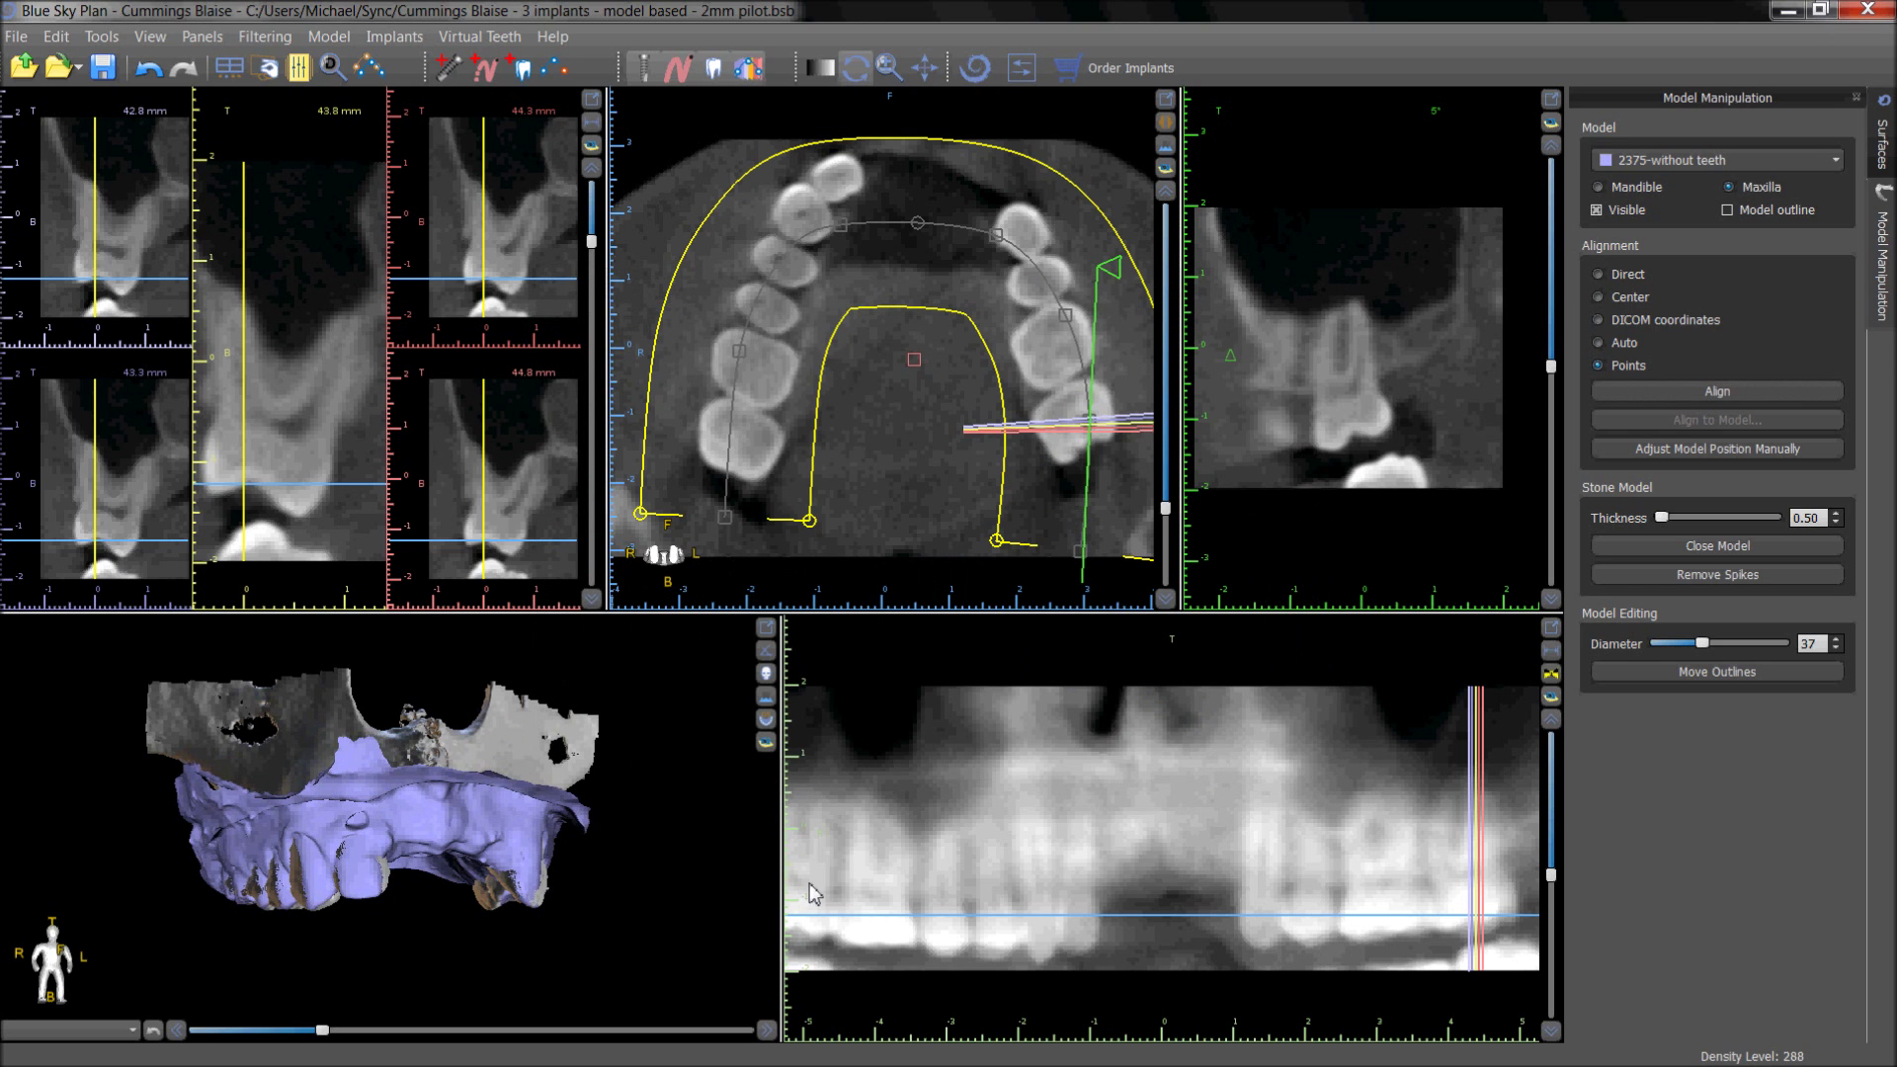
Step: Turn on Model outline and step cross-sections from left molars through incisors to right molars
mouse_move(482, 951)
left_mouse_down()
mouse_move(567, 951)
mouse_move(481, 899)
mouse_move(377, 877)
mouse_move(450, 940)
left_mouse_up()
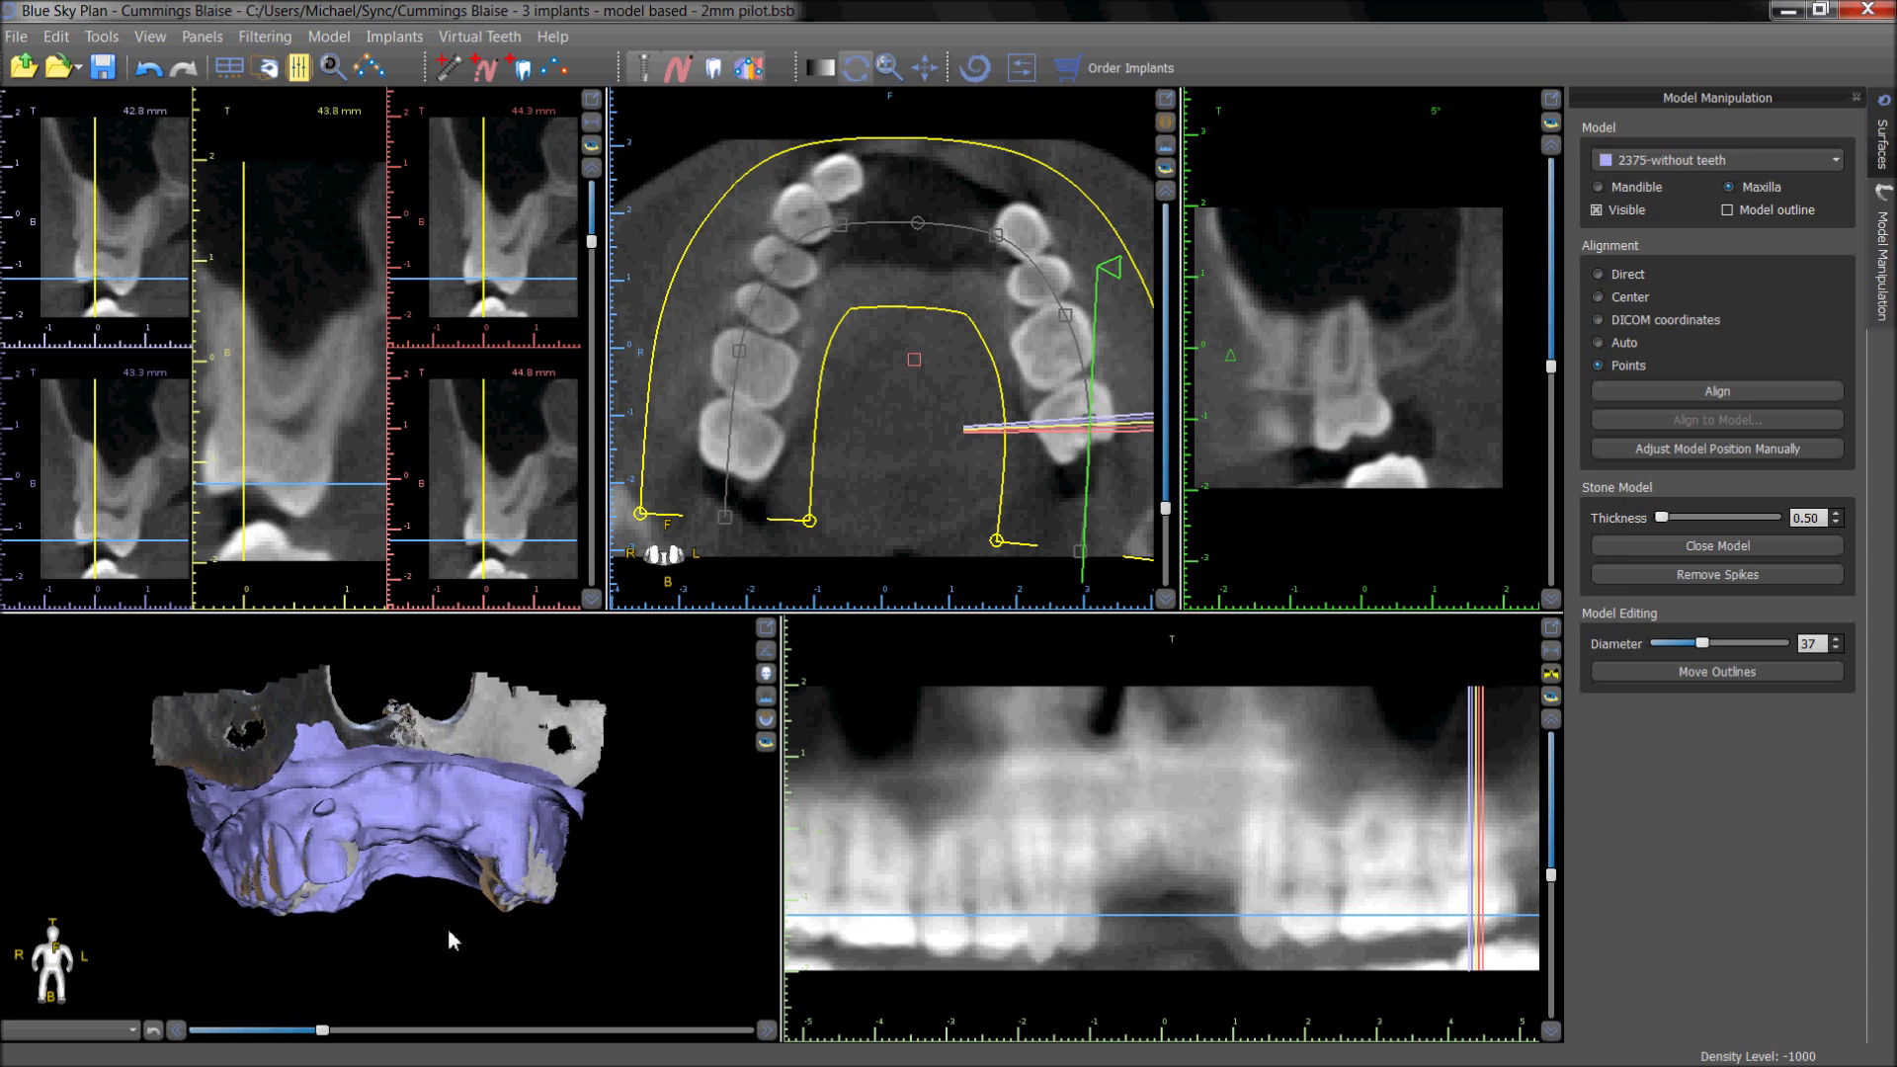
left_click(1731, 212)
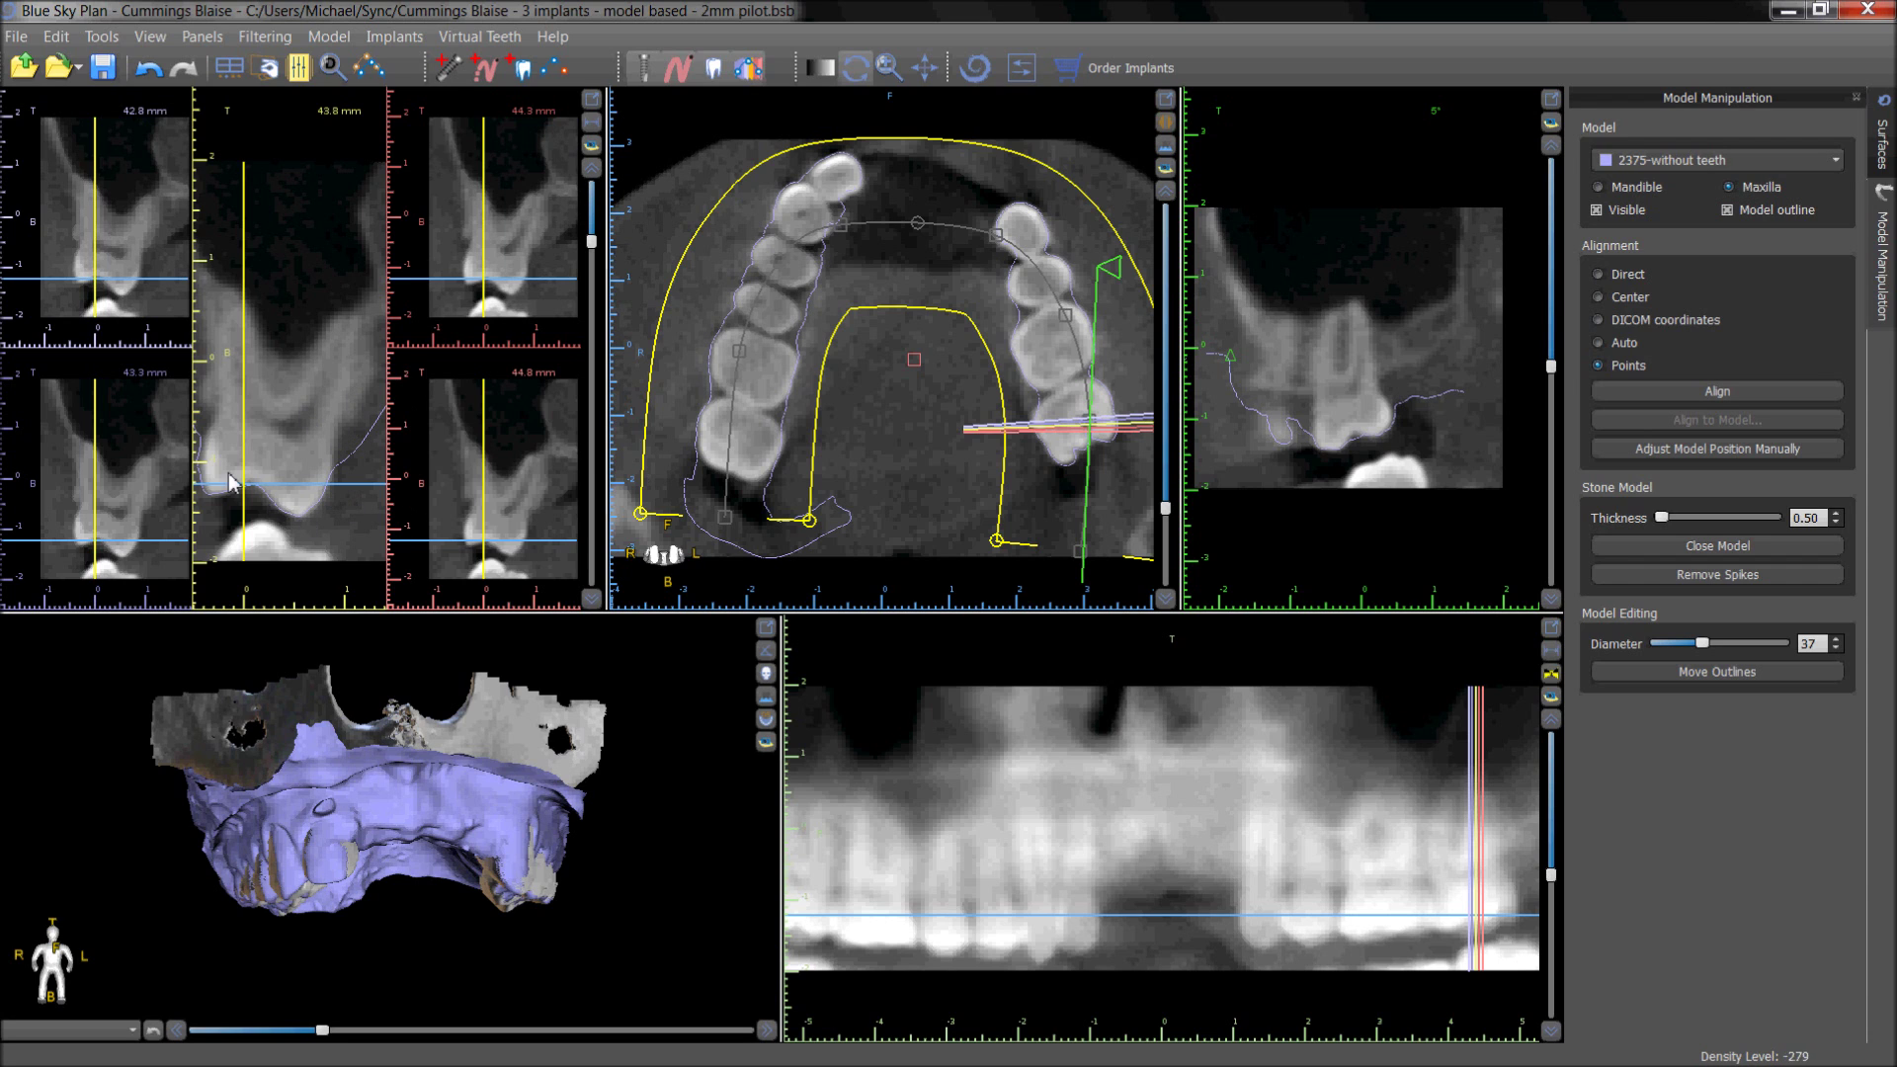
left_click(759, 435)
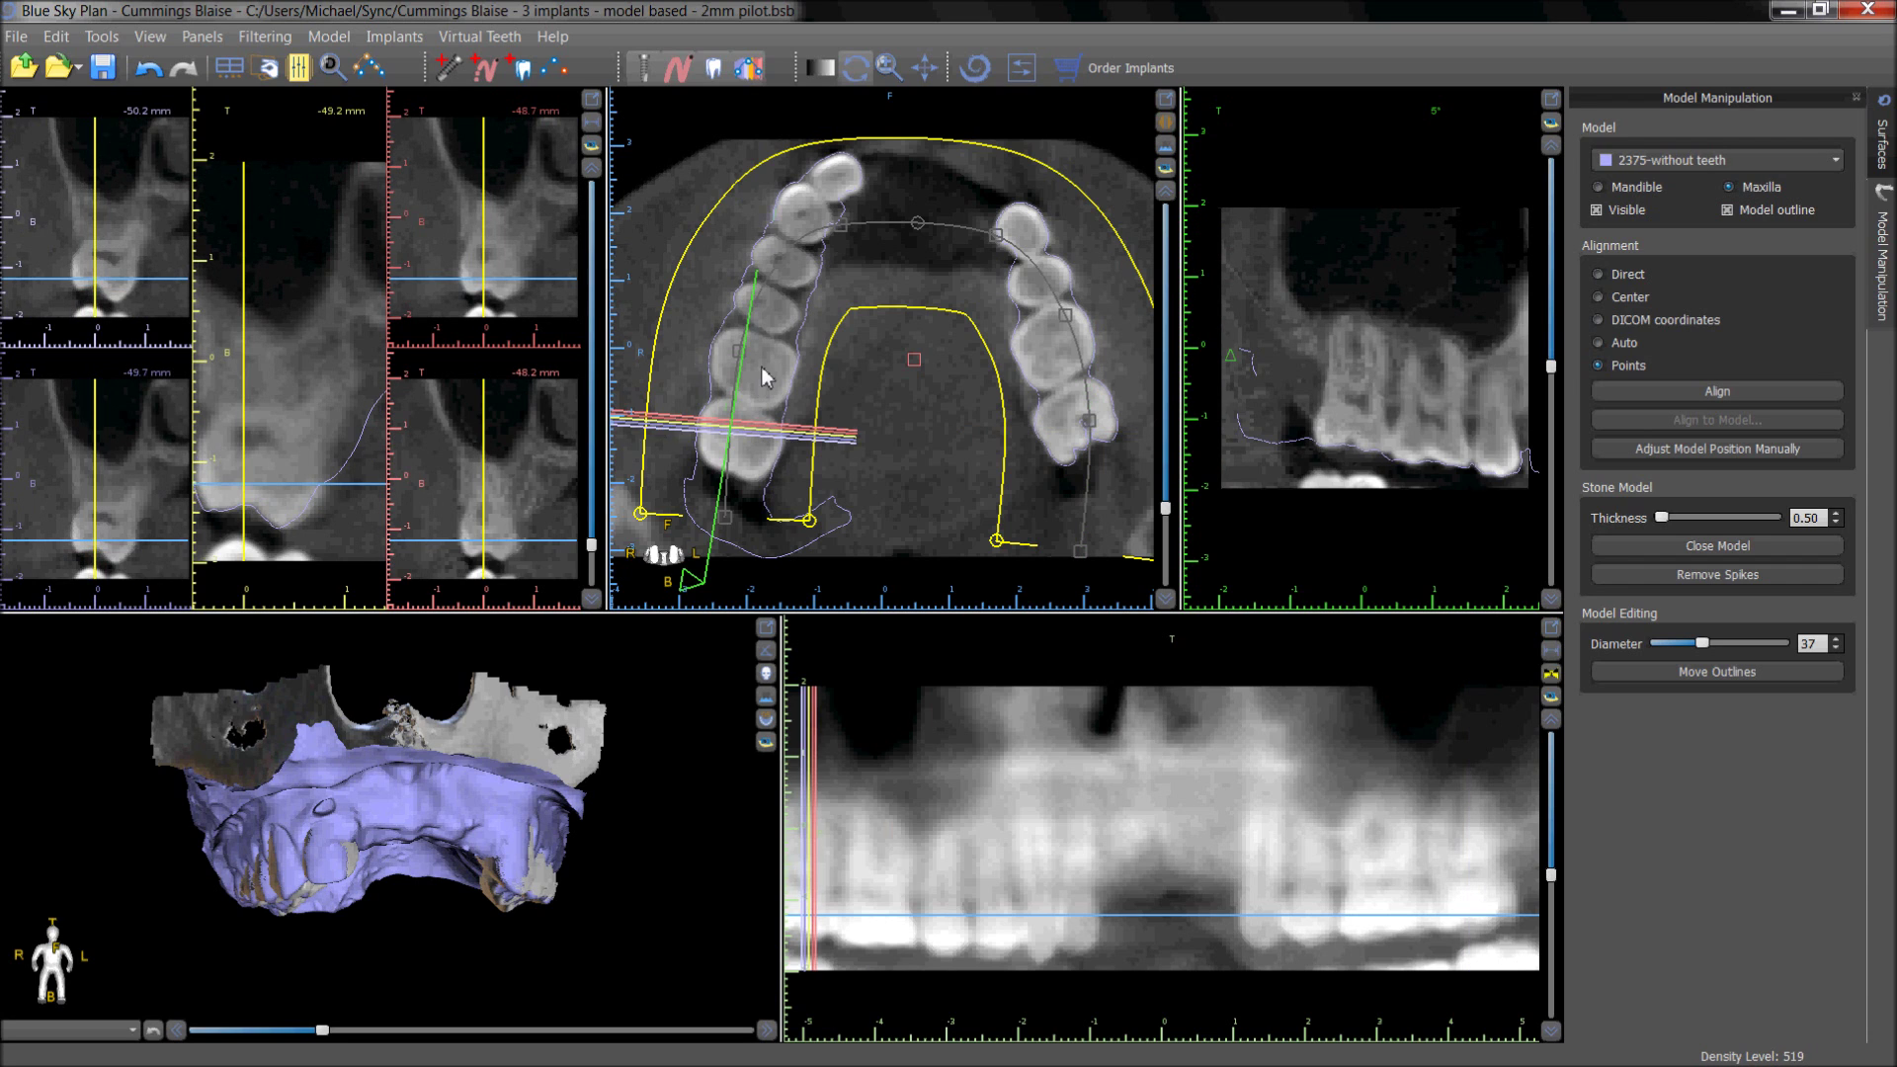
left_click(762, 373)
left_click(785, 318)
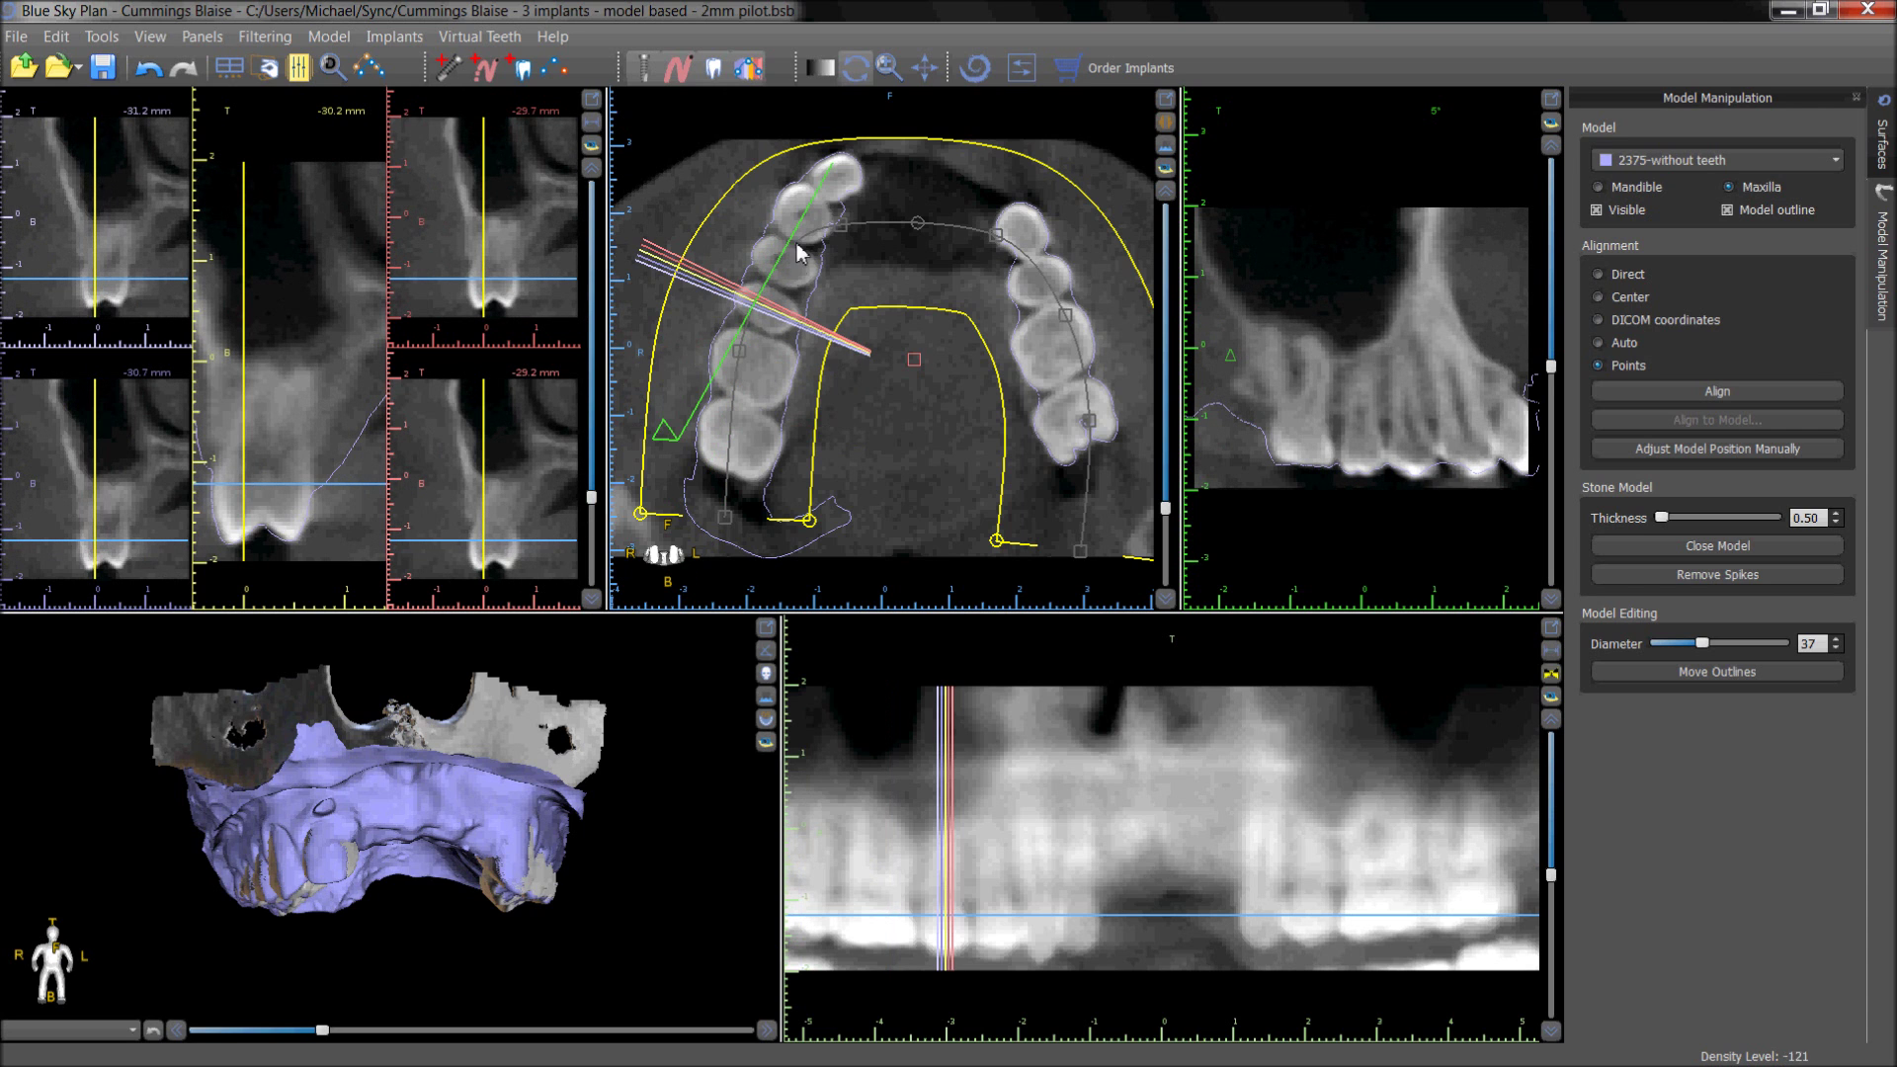
left_click(823, 289)
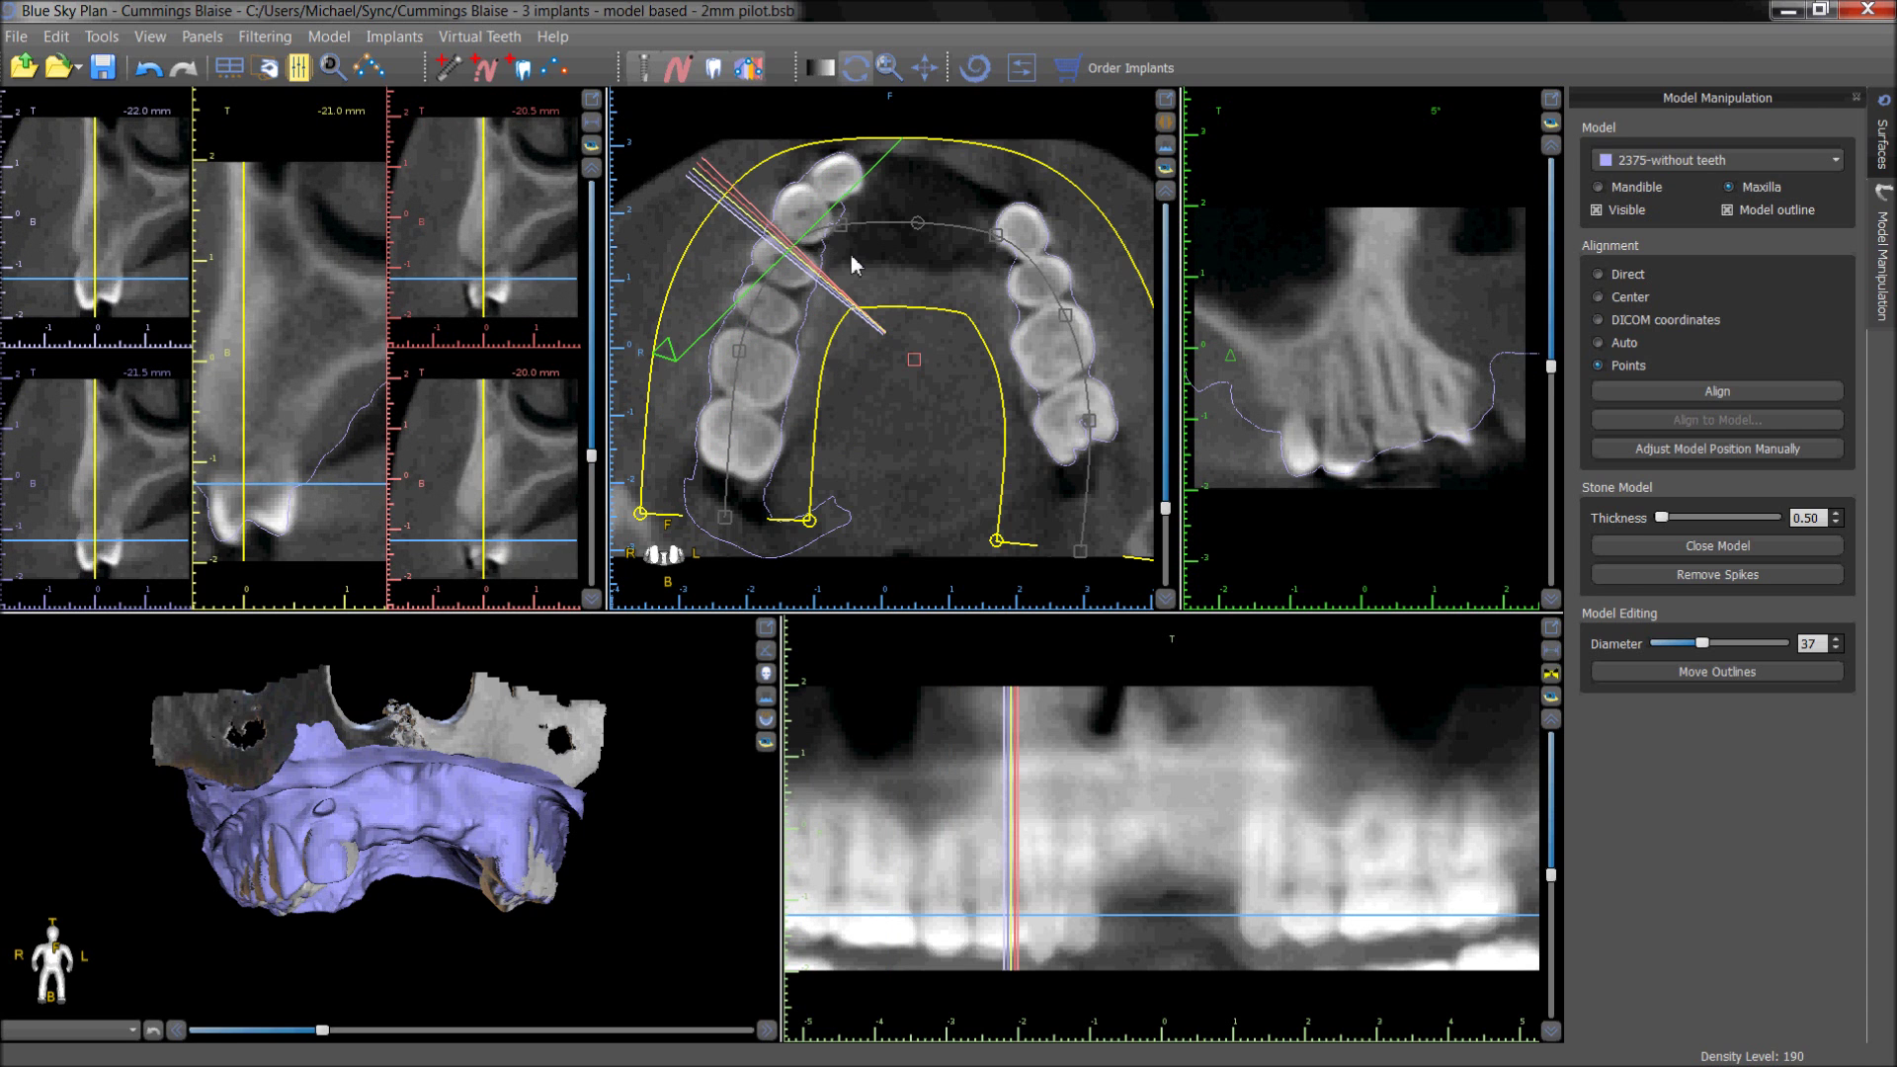
left_click(849, 257)
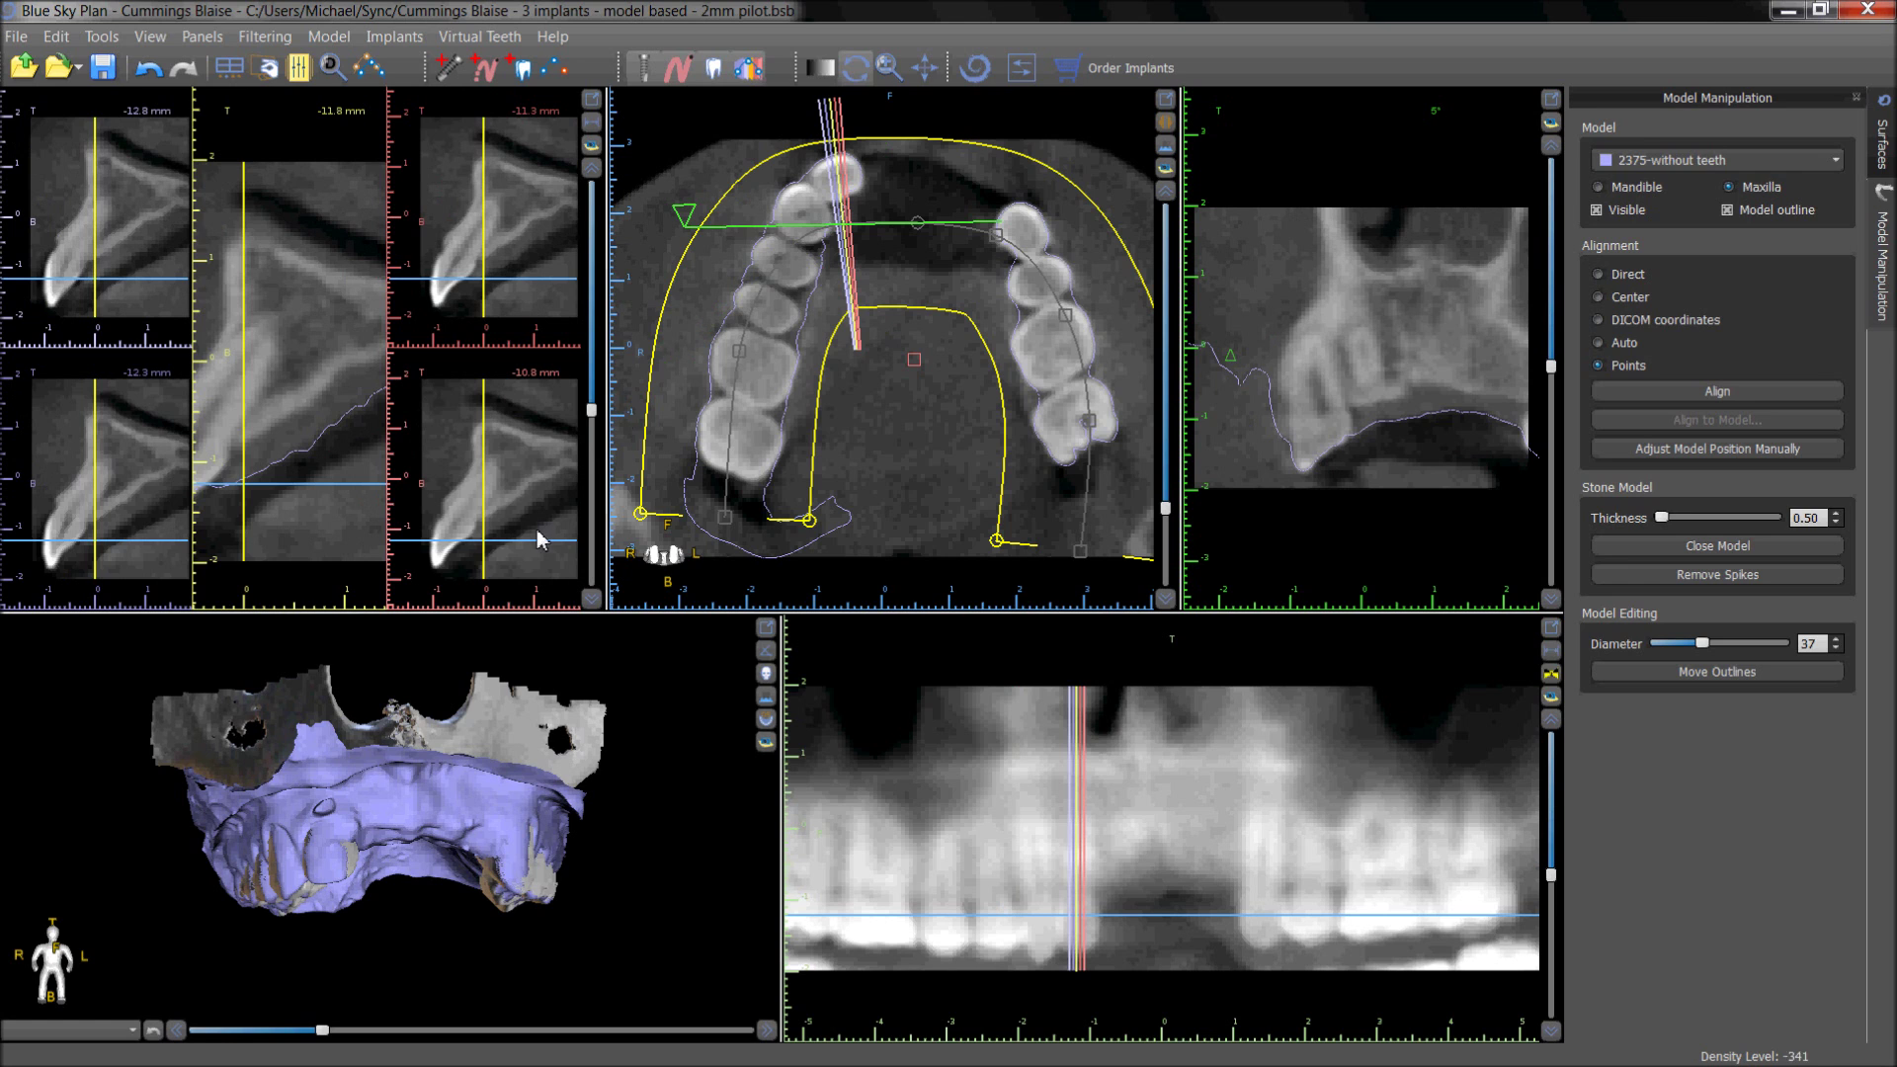
left_click(1079, 426)
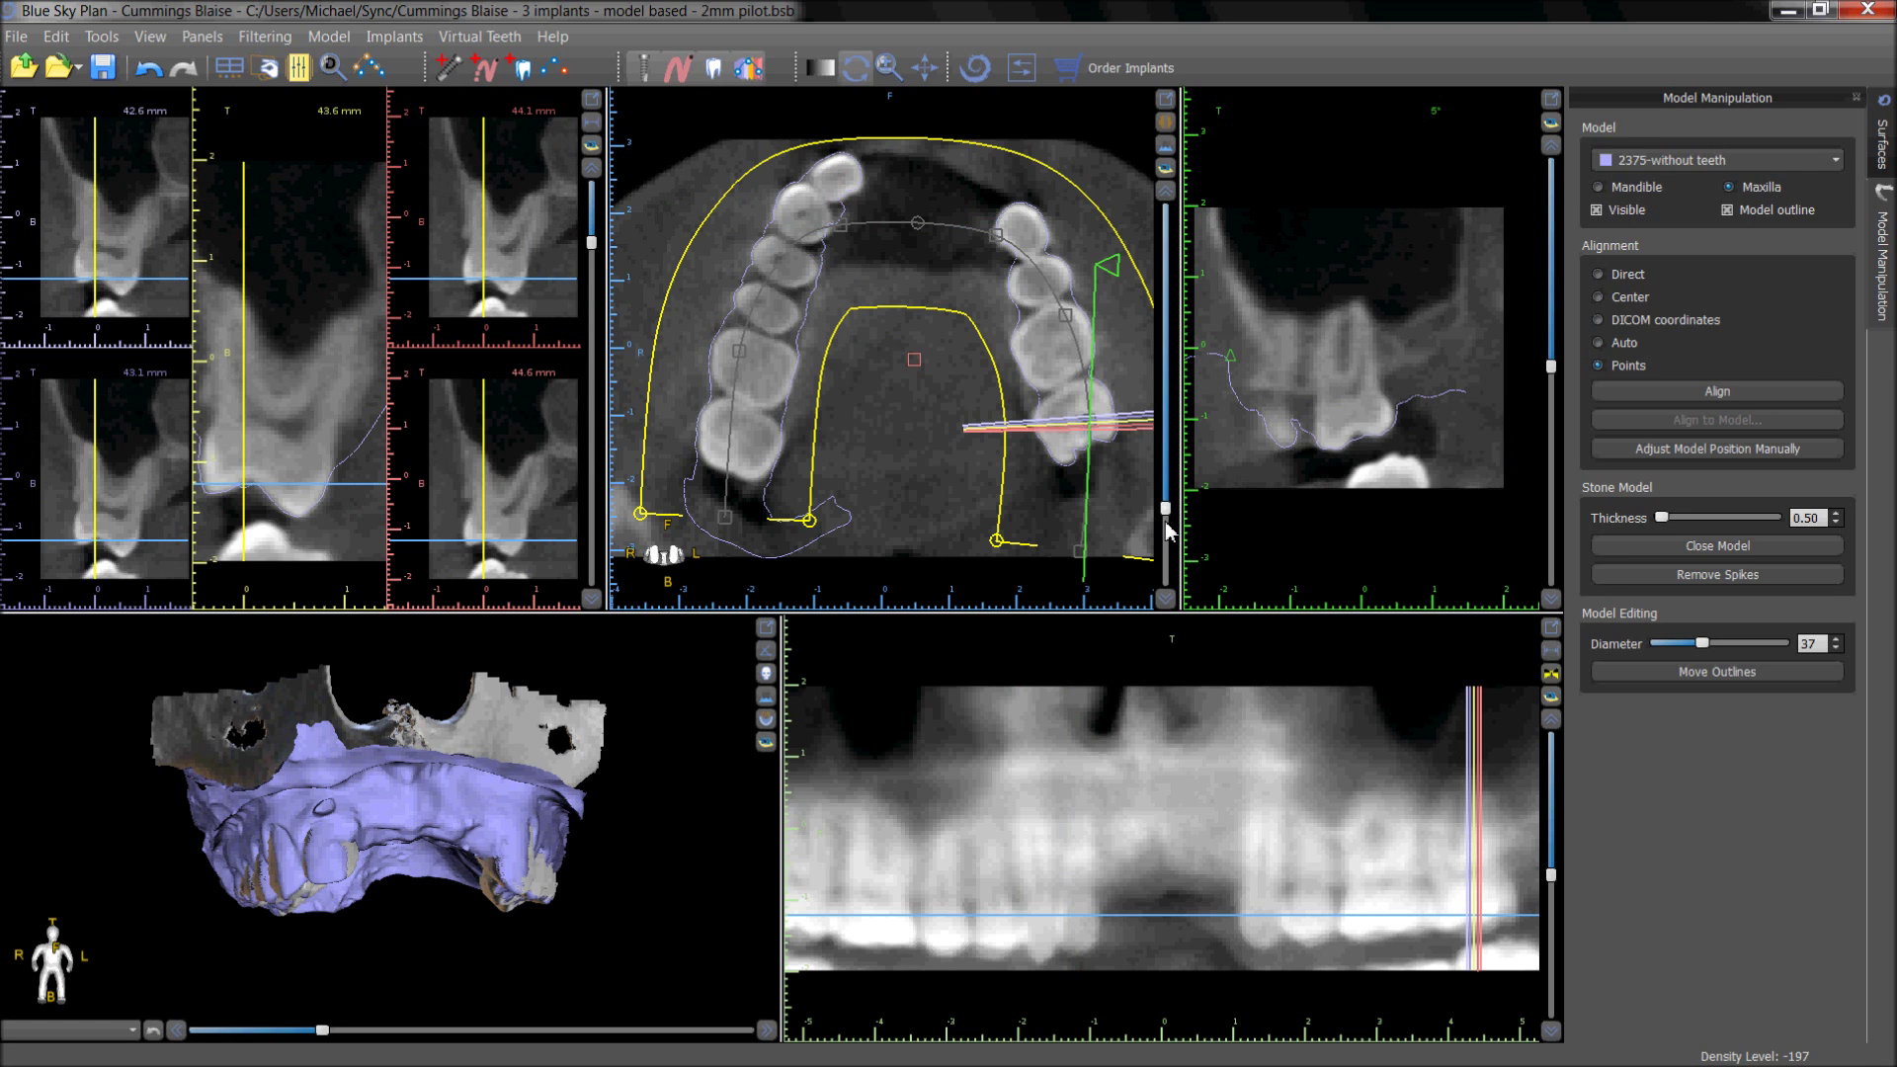
left_click_drag(1167, 512, 1166, 525)
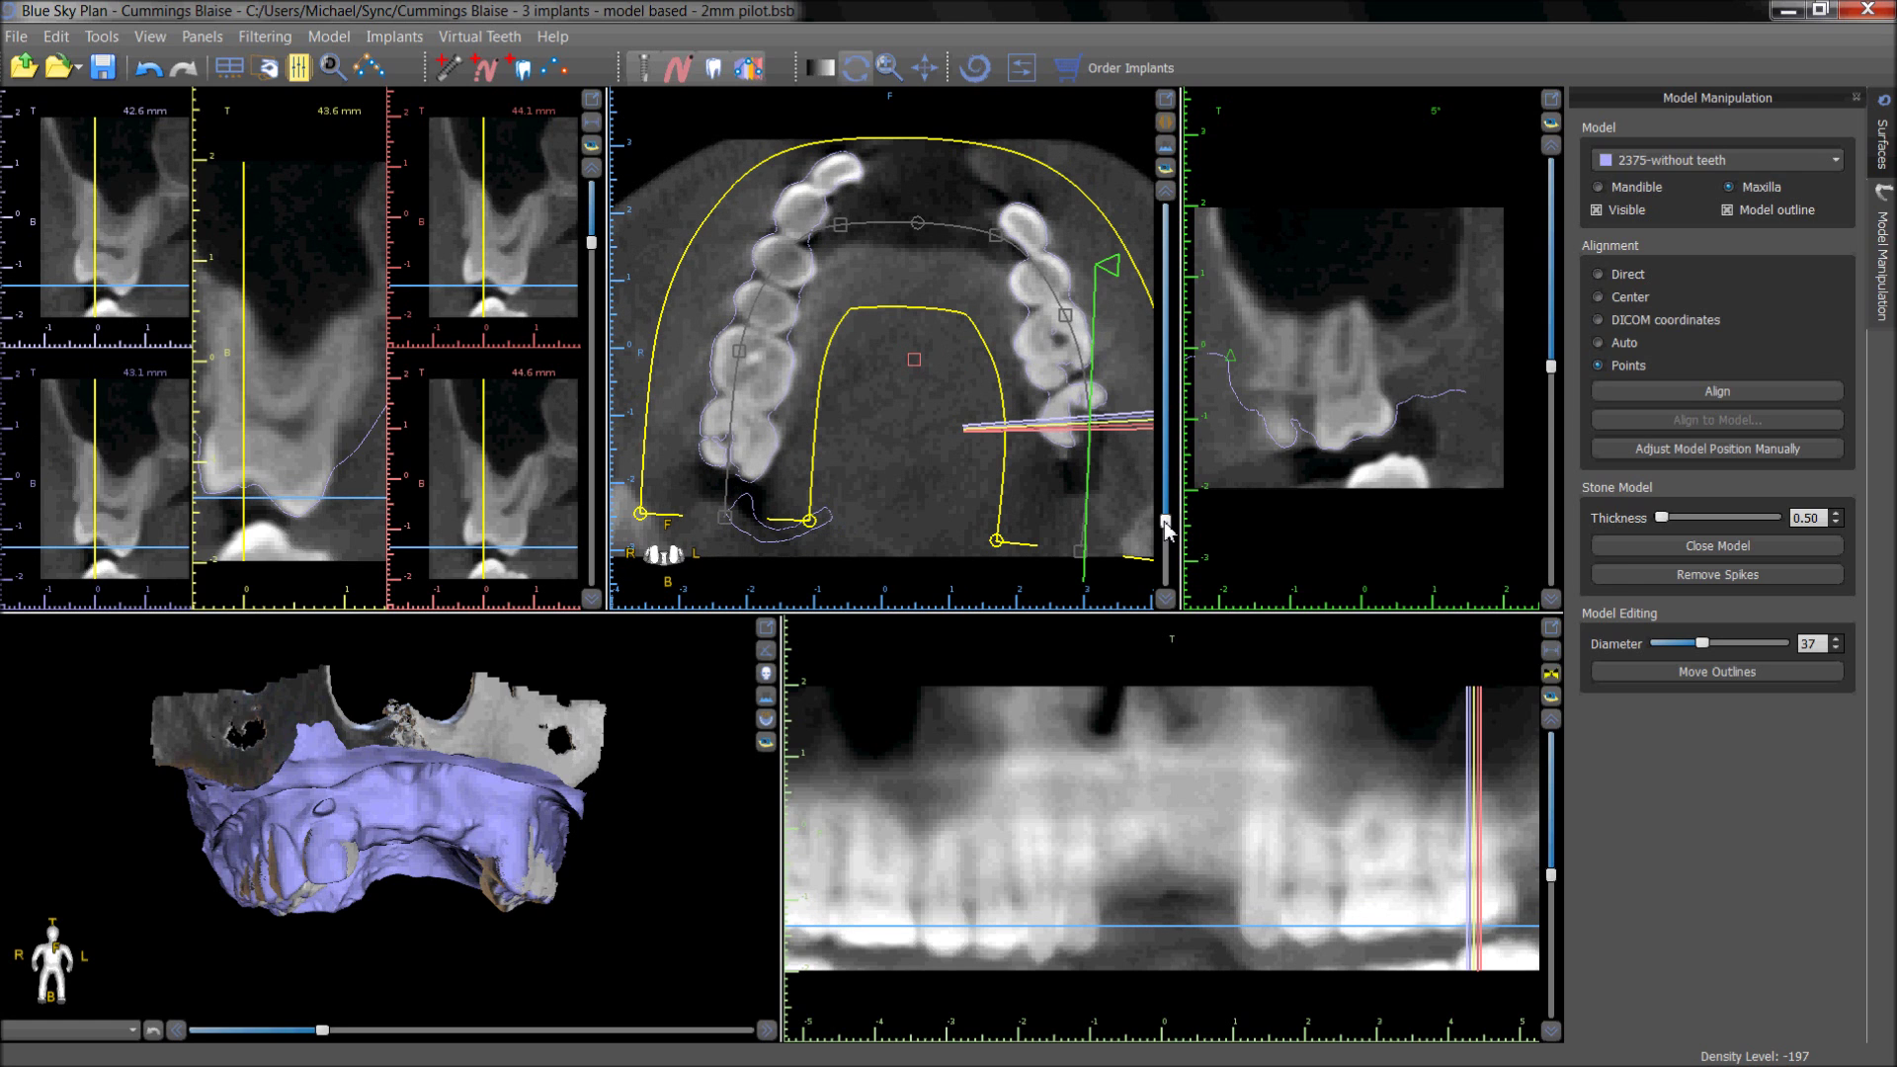
Step: Shift the axial slice slightly and enter Adjust Model Position Manually mode
left_click_drag(1164, 524, 1164, 527)
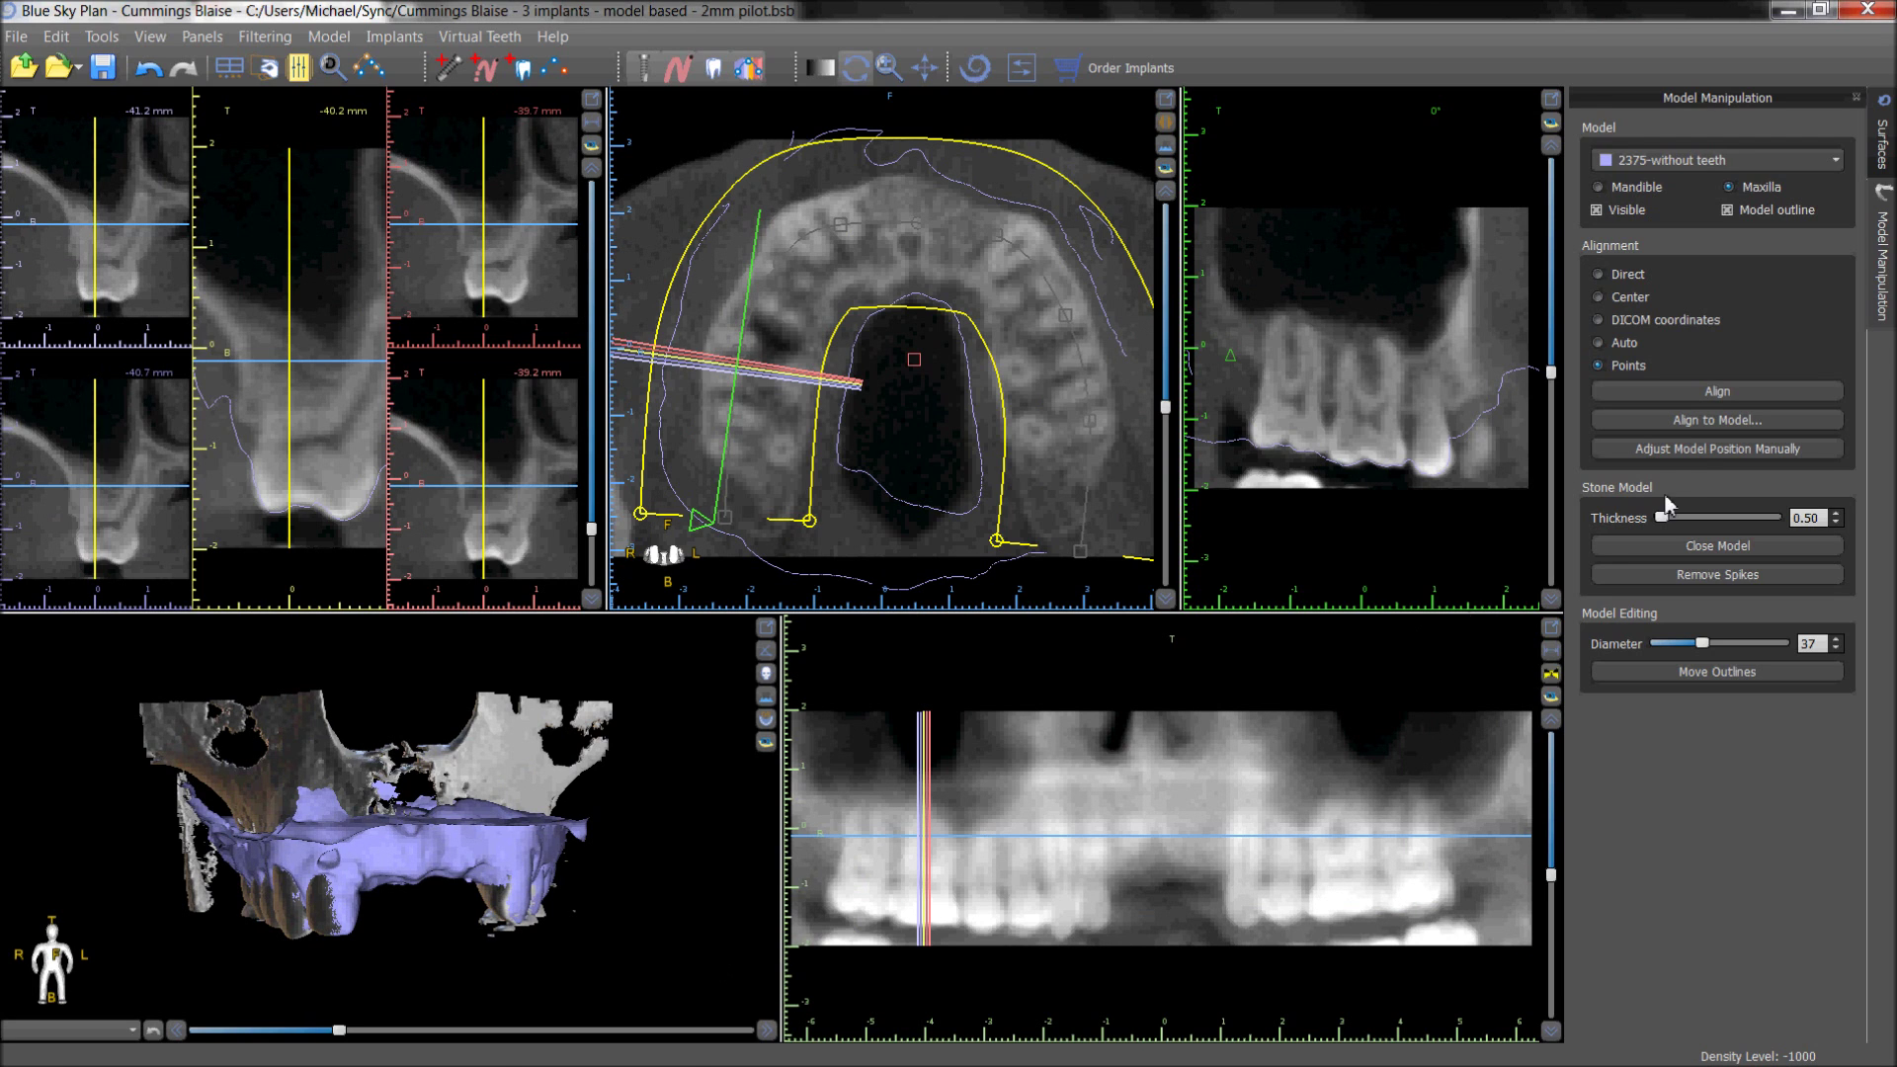
left_click(1684, 449)
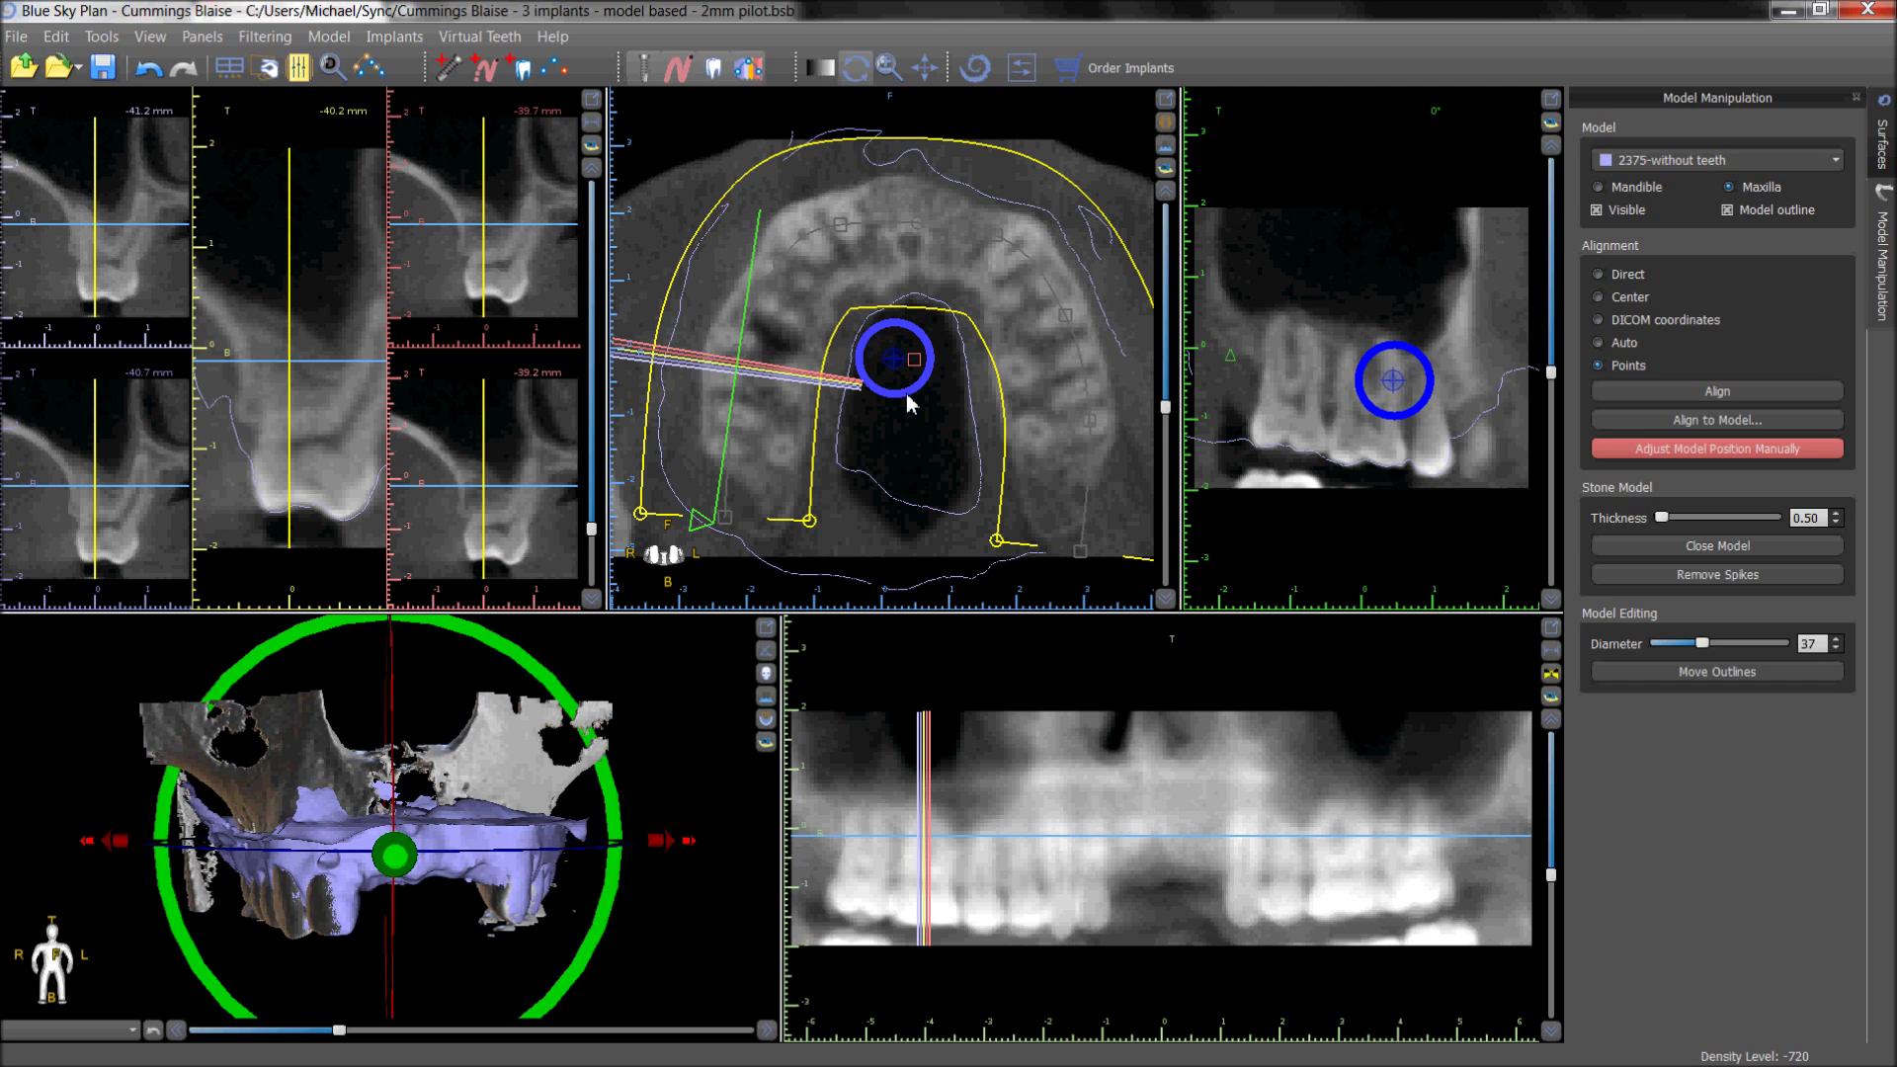
Step: Nudge the imported model left and right, then drag its red gizmo arrow rightward
key("Left")
key("Left")
key("Left")
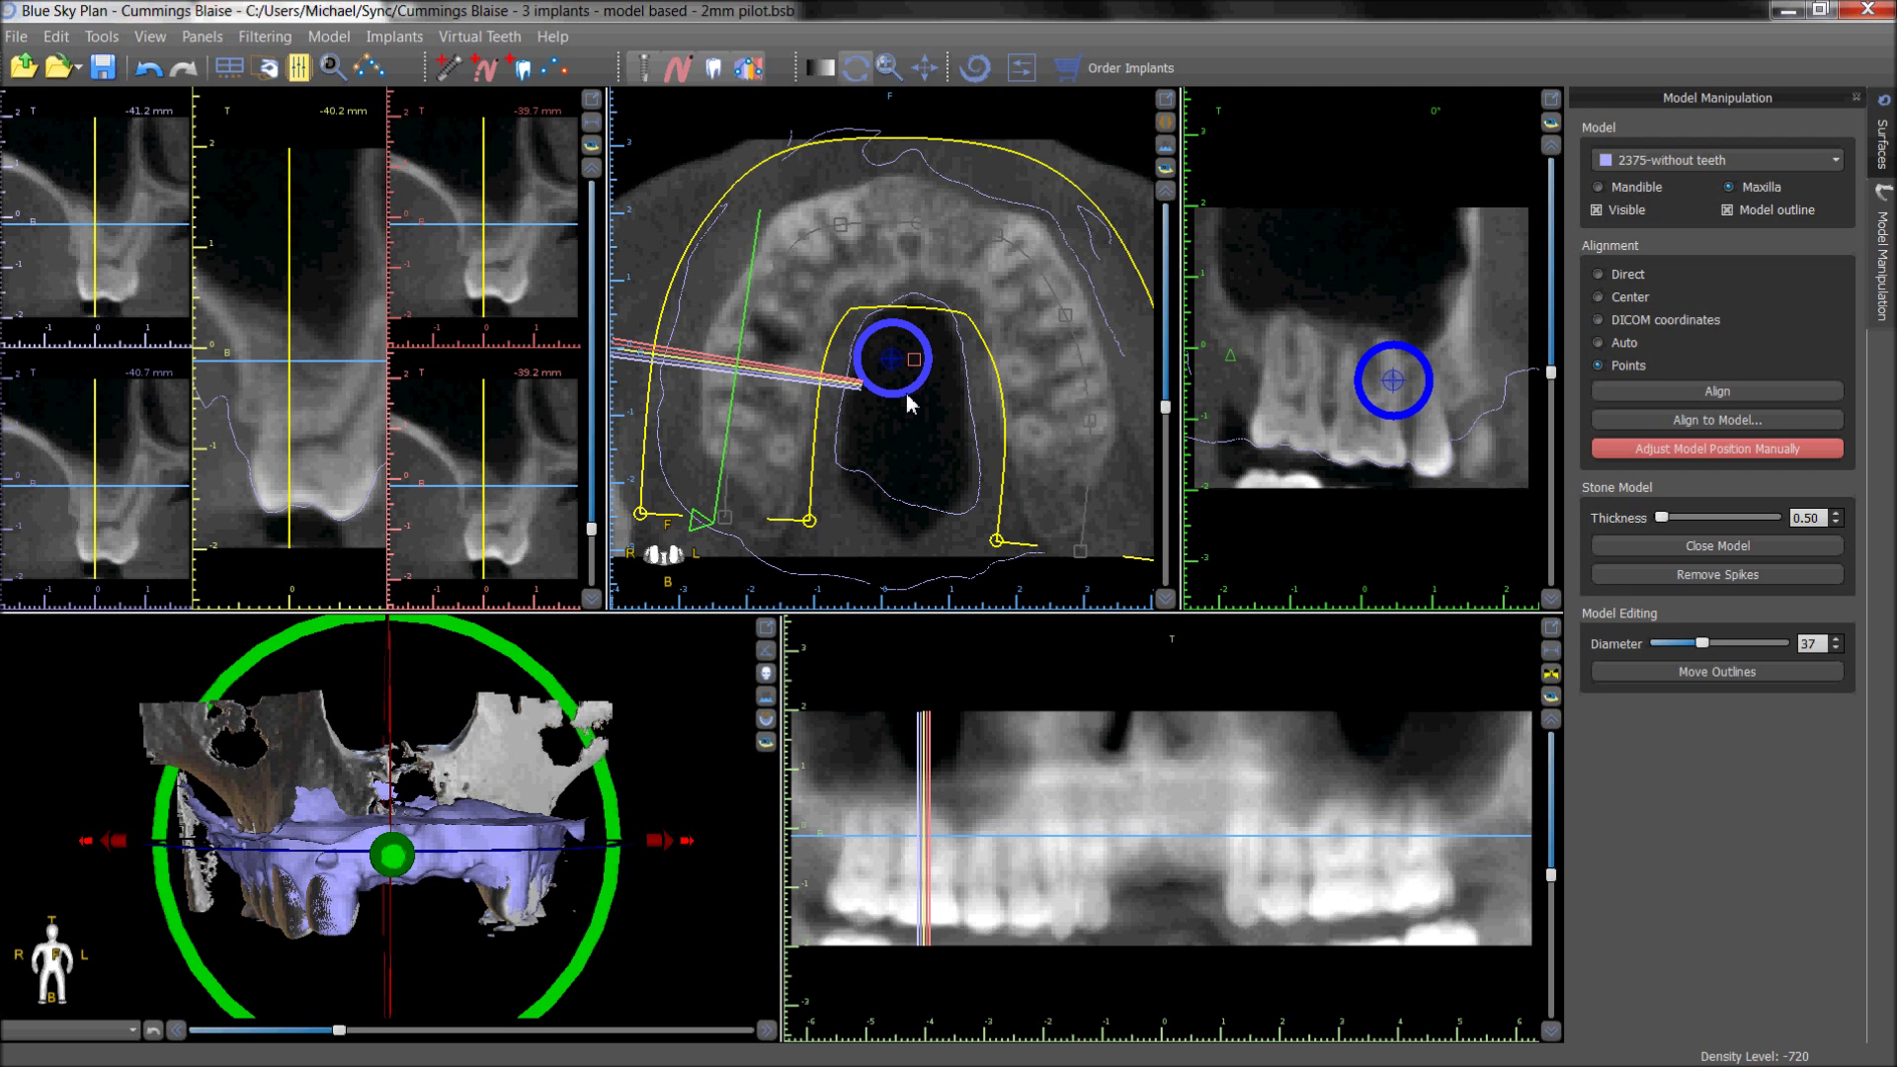
key("Right")
left_click_drag(689, 851, 792, 854)
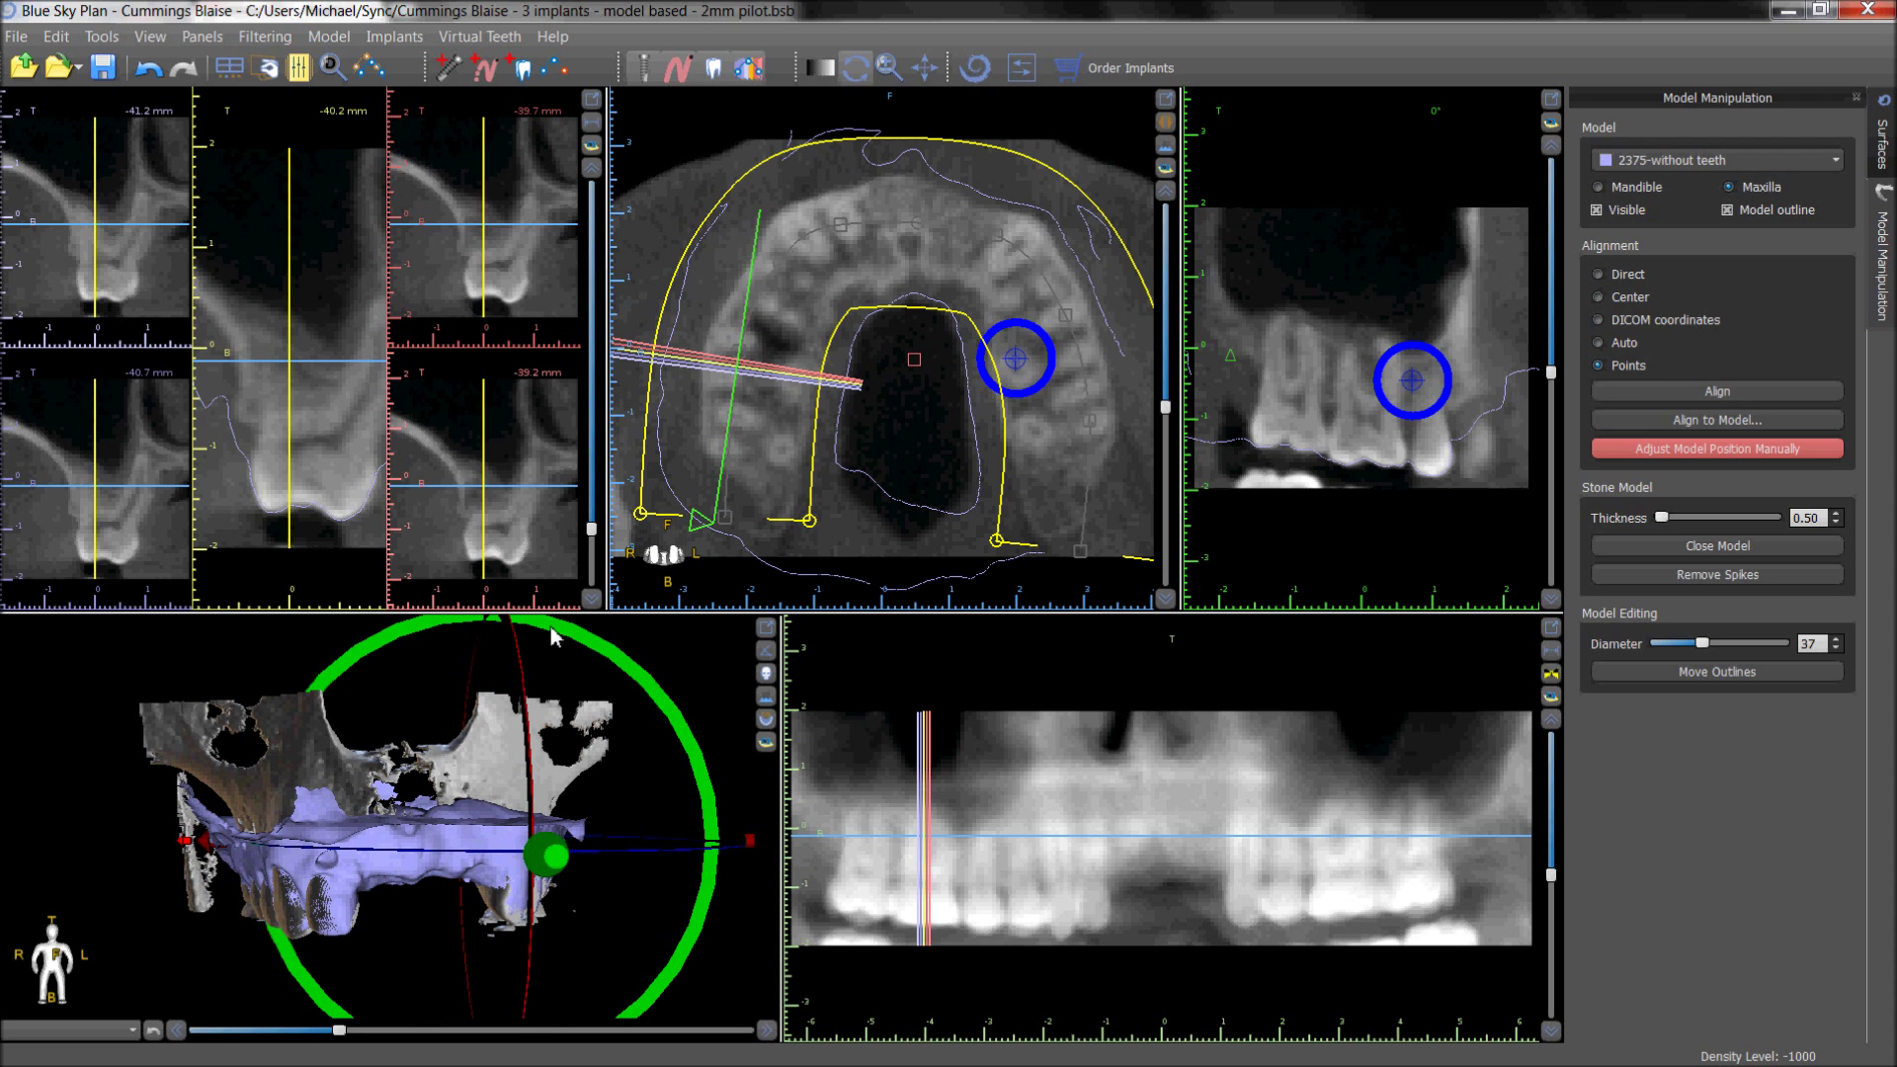